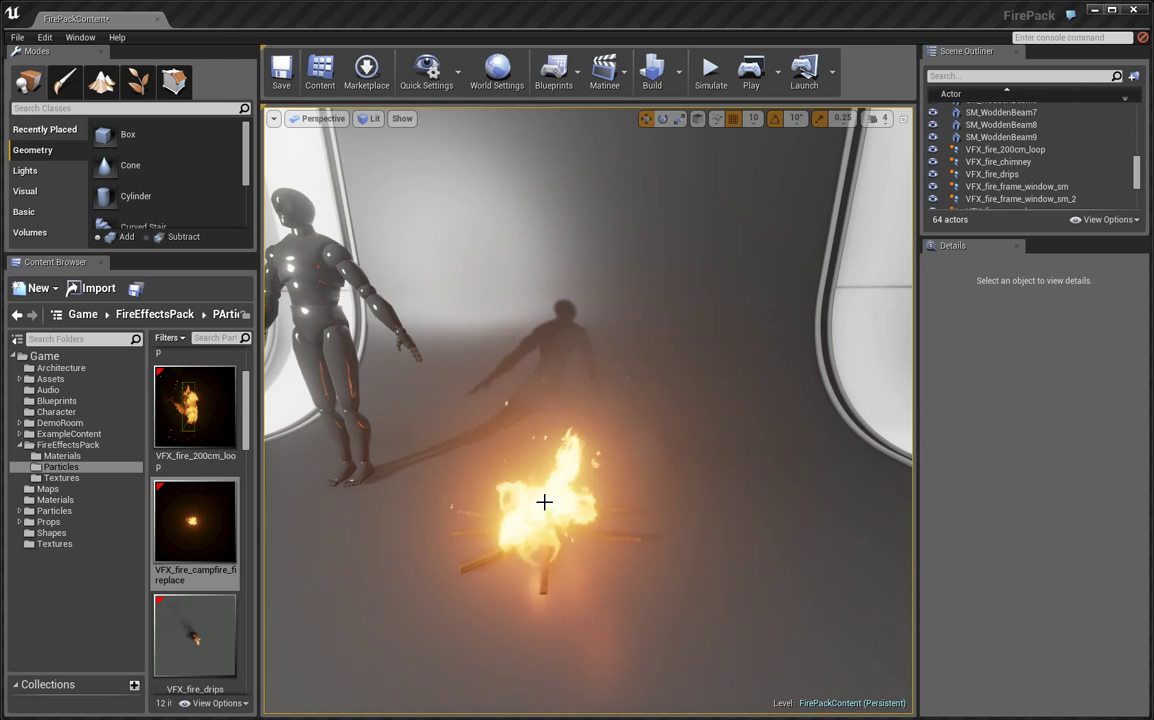
# Step: Examine the VFX_fire_chimney campfire and the neighbouring fire displays around the showroom
pyautogui.click(610, 490)
pyautogui.scroll(-5, 662, 466)
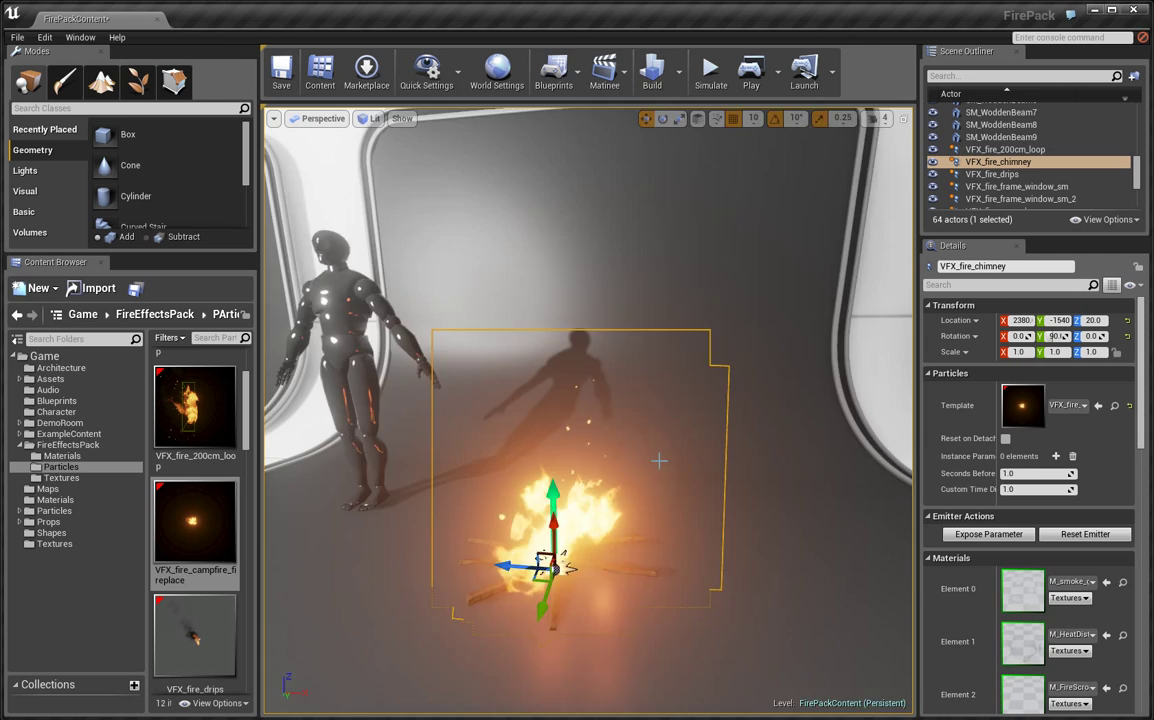
pyautogui.scroll(4, 662, 466)
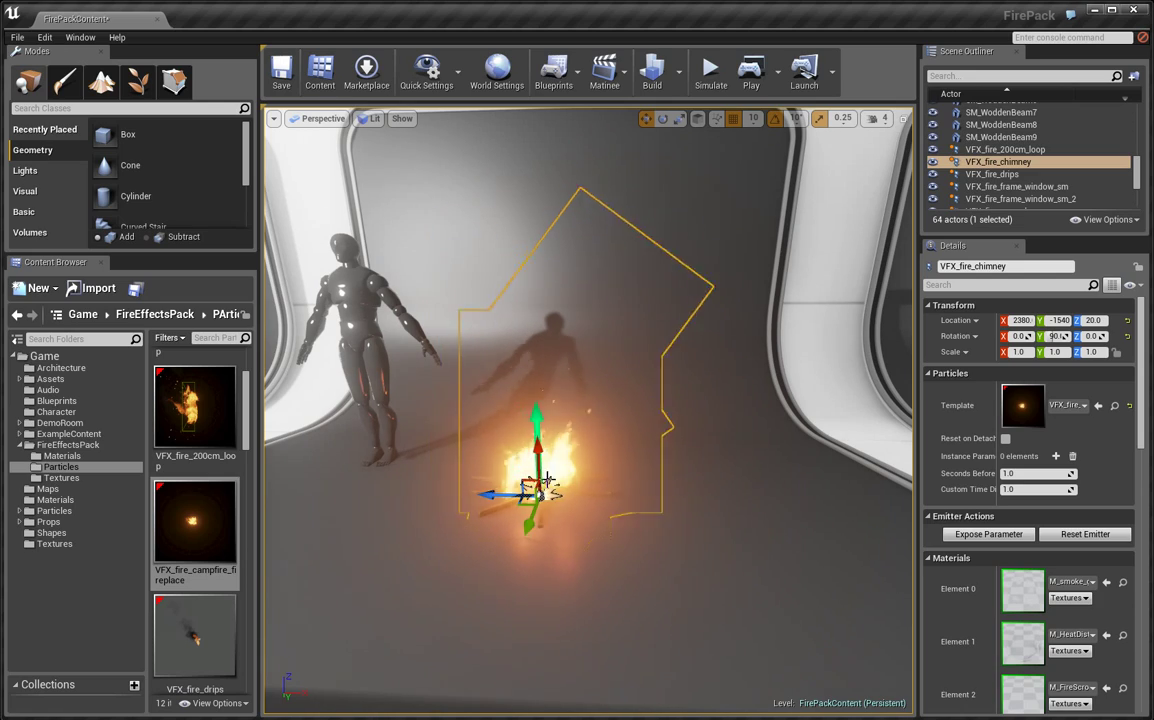
pyautogui.moveTo(692, 485); pyautogui.dragTo(513, 484, button='right')
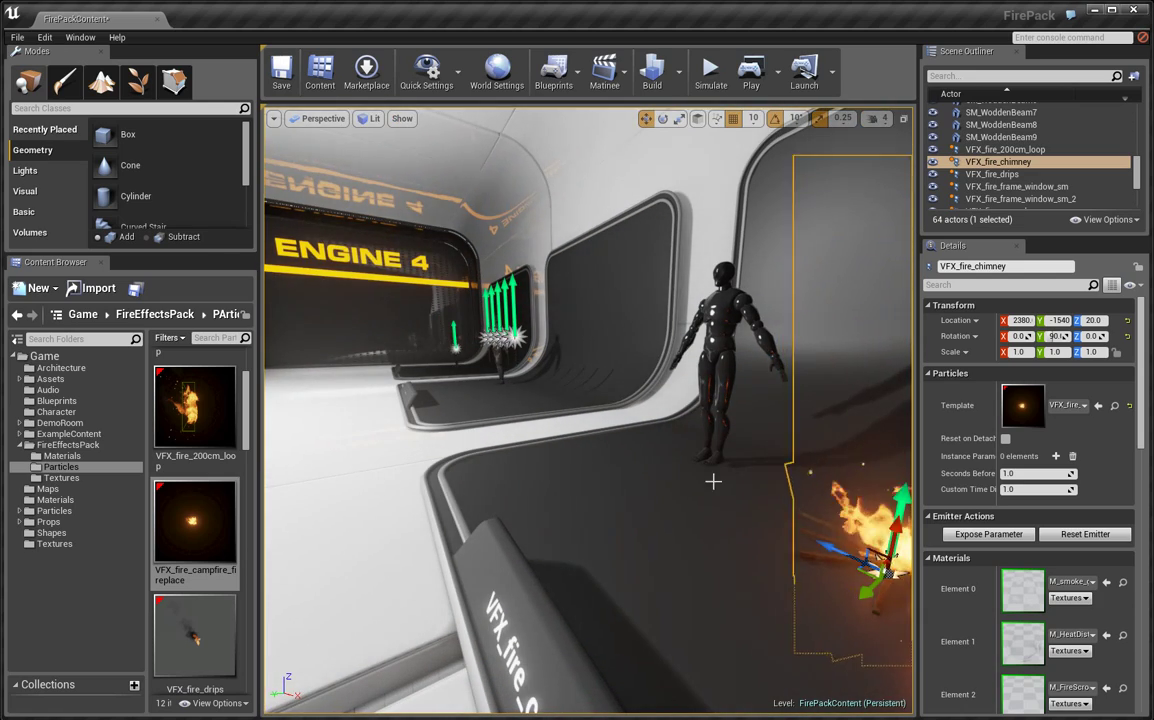
pyautogui.moveTo(548, 384); pyautogui.dragTo(310, 368, button='right')
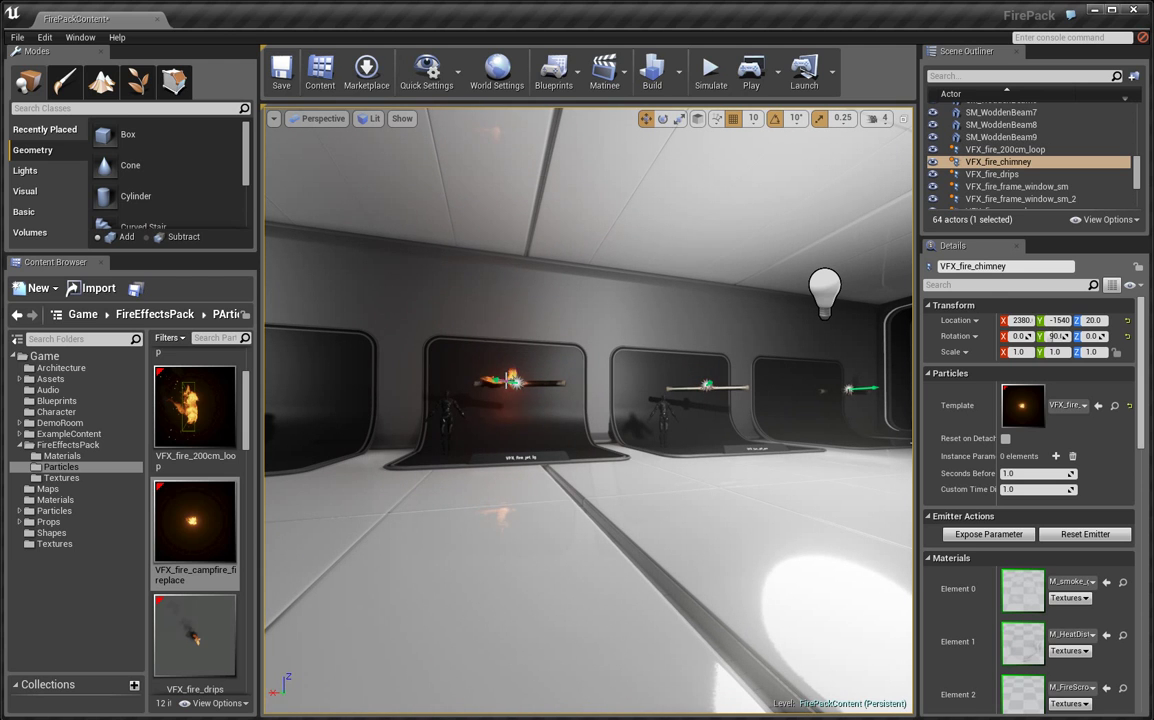
pyautogui.moveTo(506, 373); pyautogui.dragTo(30, 466, button='right')
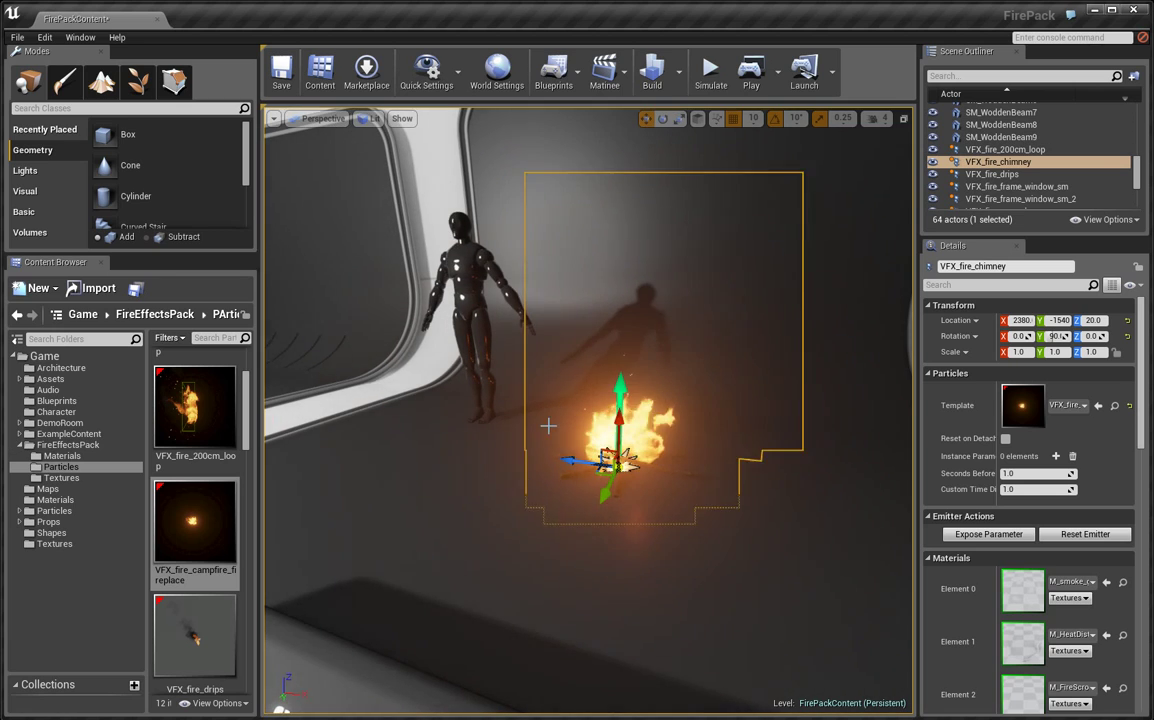
pyautogui.moveTo(660, 460); pyautogui.dragTo(638, 452, button='right')
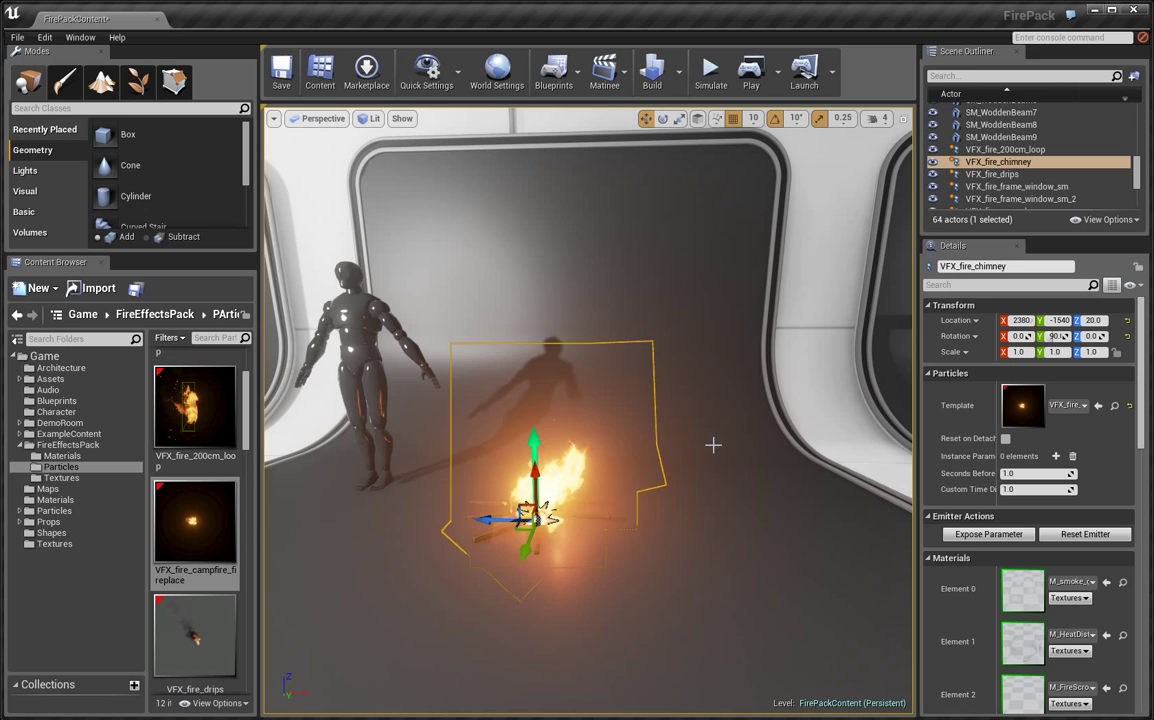
# Step: Place a VFX_fire_campfire_fireplace emitter in the display bay, behind and to the side of the existing campfire
pyautogui.click(191, 518)
pyautogui.moveTo(191, 518); pyautogui.dragTo(740, 345)
pyautogui.moveTo(795, 397); pyautogui.dragTo(728, 397)
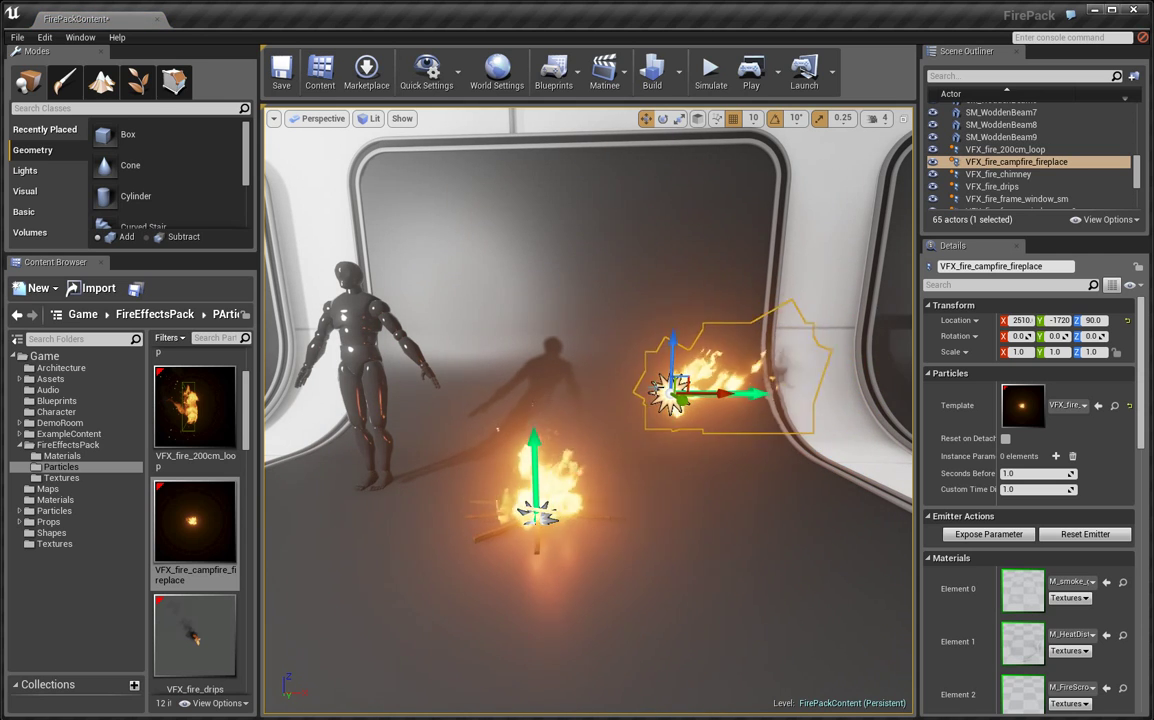
# Step: Move the new campfire emitter toward the bay's back wall at about Y -1830, Z 210, and rotate it about 90° around Z
pyautogui.moveTo(750, 428); pyautogui.dragTo(734, 409, button='right')
pyautogui.press('w')
pyautogui.keyDown('alt'); pyautogui.moveTo(481, 459); pyautogui.dragTo(522, 470); pyautogui.keyUp('alt')
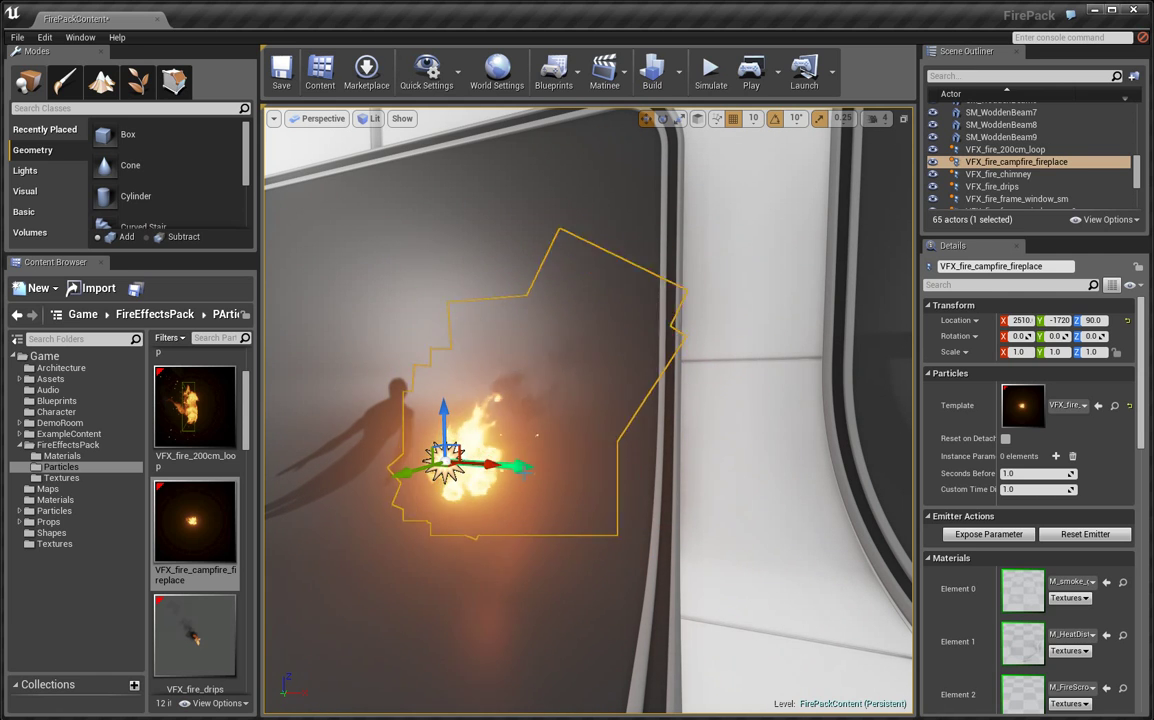
pyautogui.moveTo(442, 401); pyautogui.dragTo(441, 364)
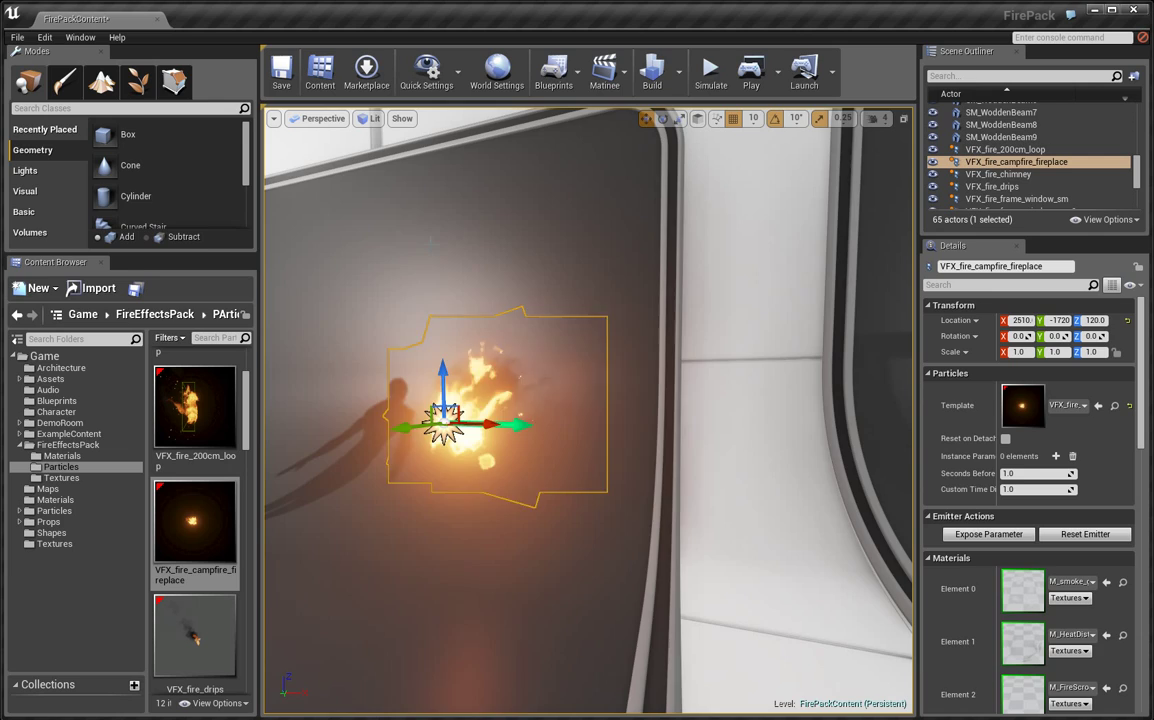
pyautogui.moveTo(541, 300); pyautogui.dragTo(547, 370, button='right')
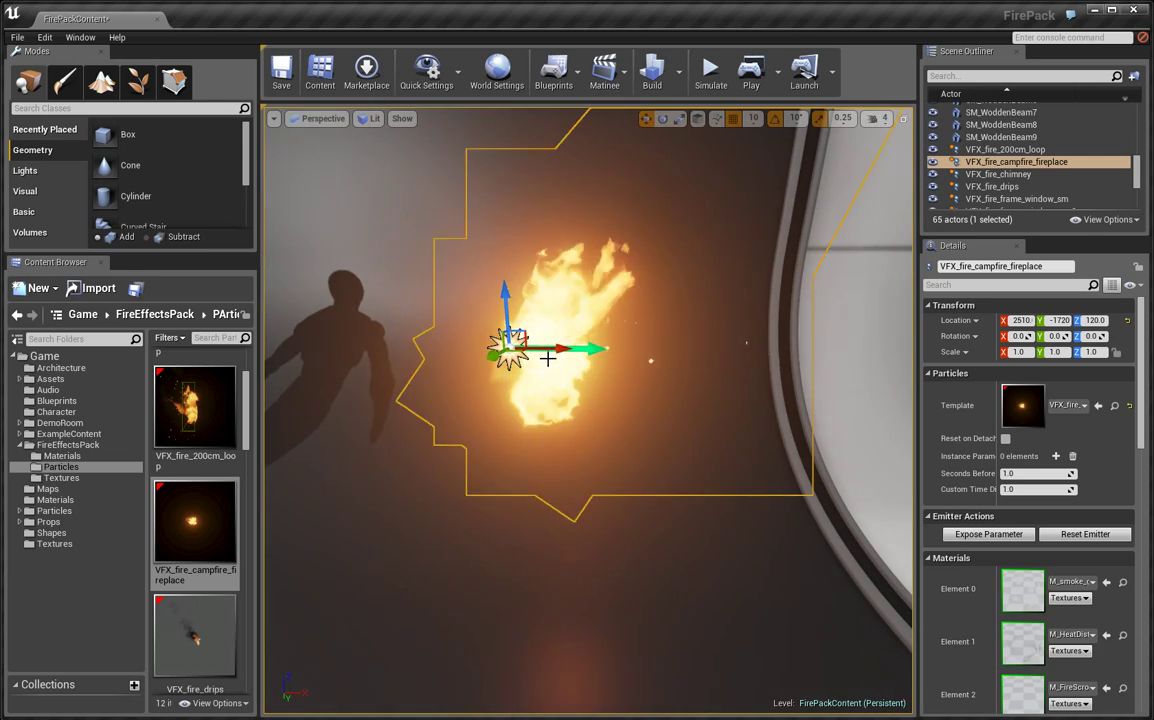
pyautogui.moveTo(547, 357); pyautogui.dragTo(239, 343)
pyautogui.moveTo(709, 349)
pyautogui.mouseDown(button='right')
pyautogui.moveTo(338, 328)
pyautogui.moveTo(343, 216)
pyautogui.moveTo(407, 332)
pyautogui.moveTo(429, 314)
pyautogui.moveTo(696, 345)
pyautogui.mouseUp(button='right')
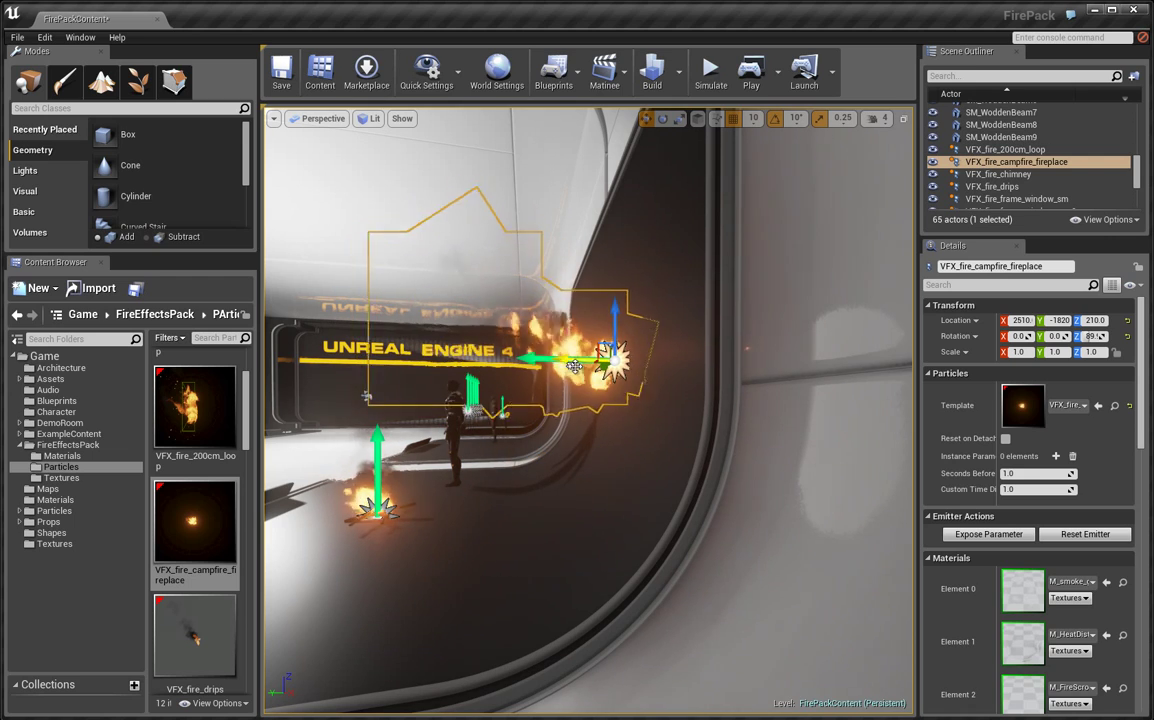
pyautogui.moveTo(584, 370); pyautogui.dragTo(932, 440, button='right')
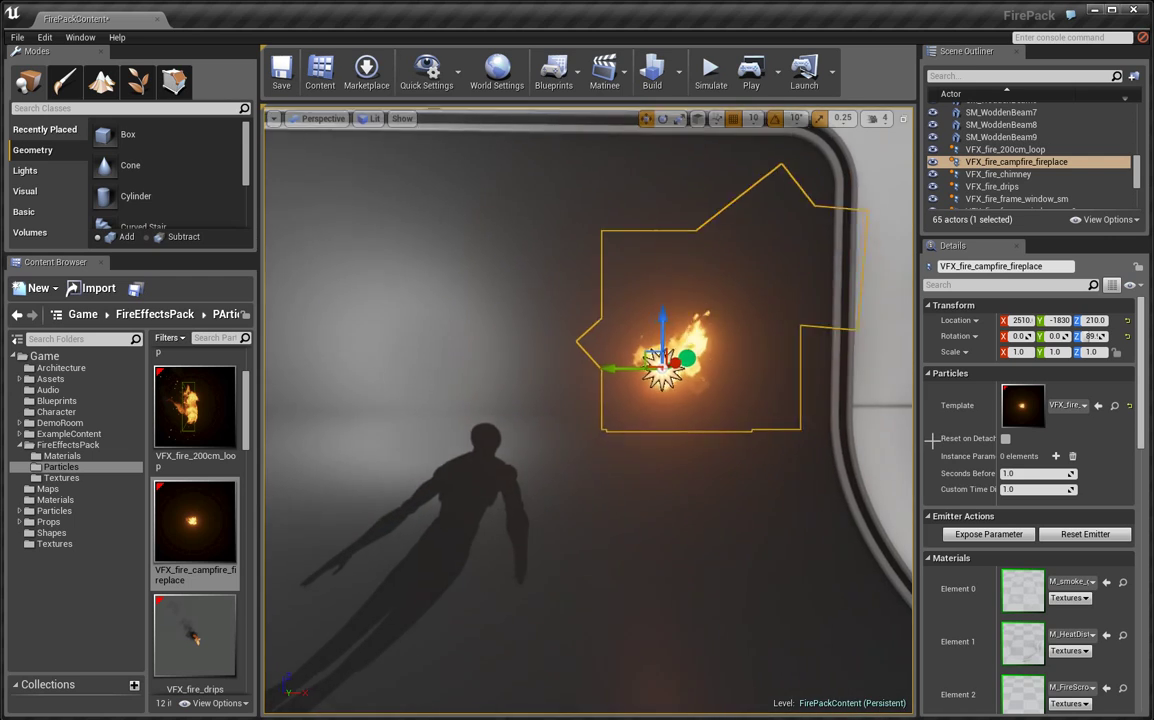
# Step: Inspect the raised fire without editor overlays, up close and from farther back in the bay
pyautogui.click(622, 436)
pyautogui.press('g')
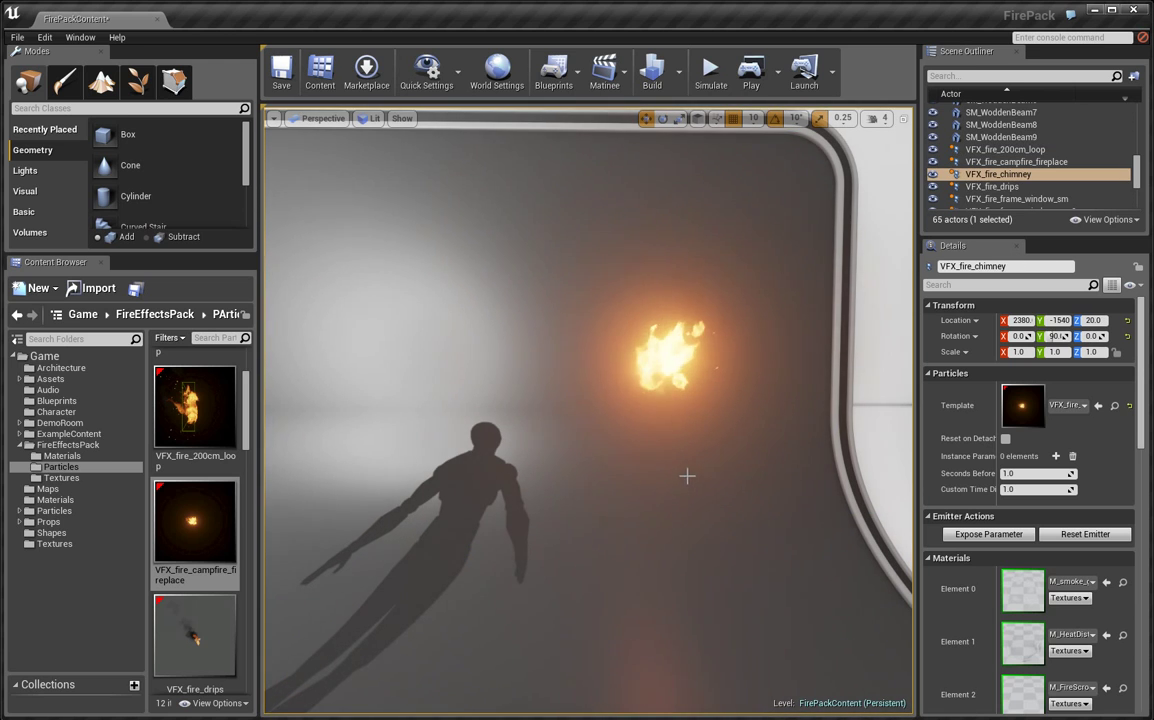
pyautogui.moveTo(690, 488); pyautogui.dragTo(712, 460, button='right')
pyautogui.press('s')
pyautogui.scroll(4, 641, 485)
pyautogui.press('s')
pyautogui.scroll(-1, 711, 460)
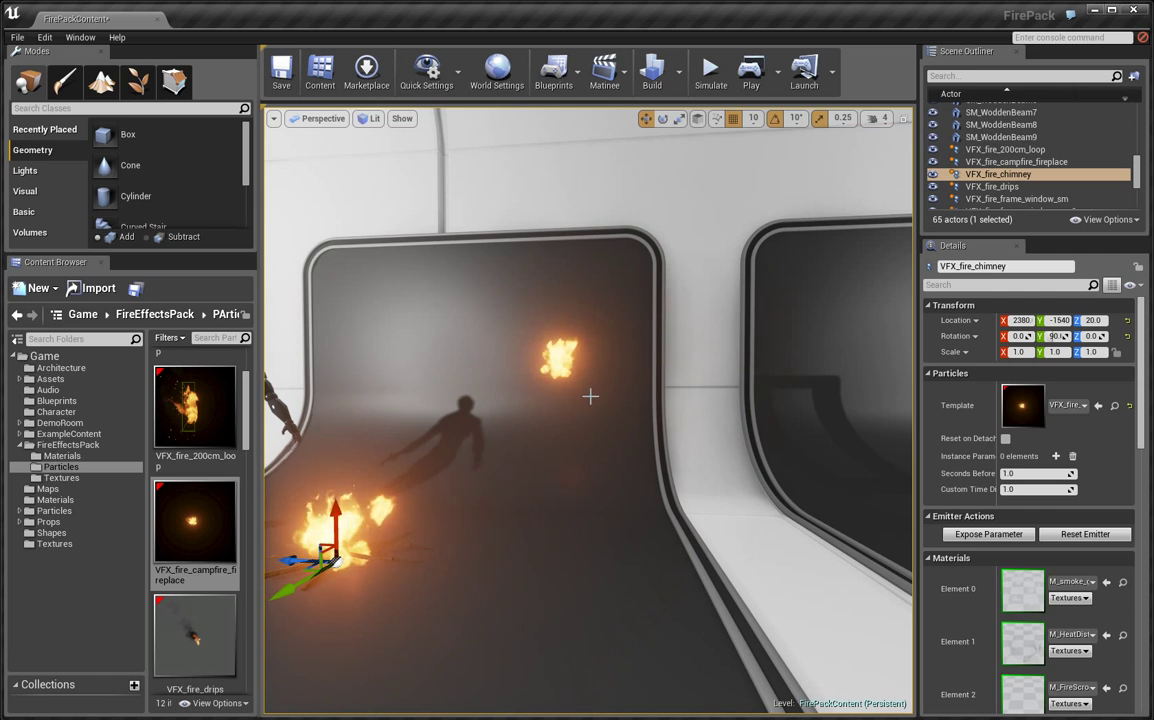
pyautogui.moveTo(590, 397); pyautogui.dragTo(588, 368, button='right')
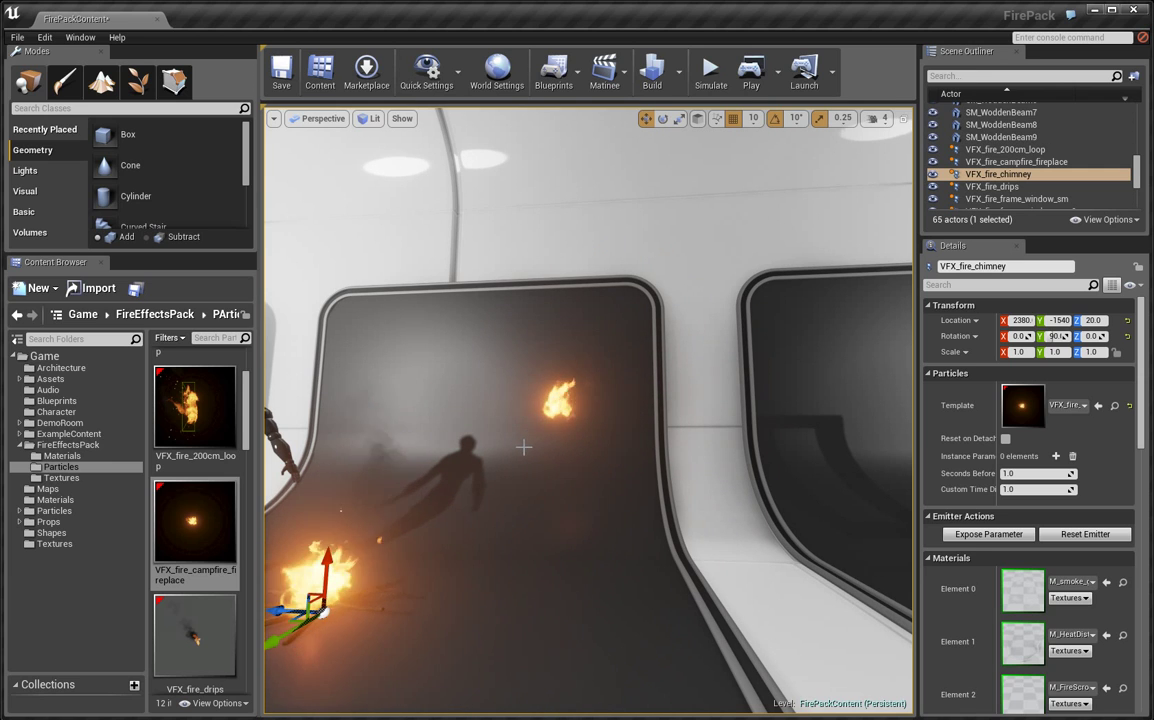
# Step: Select the raised campfire emitter and expose its instance parameters, opening element 3
pyautogui.click(554, 399)
pyautogui.press('f')
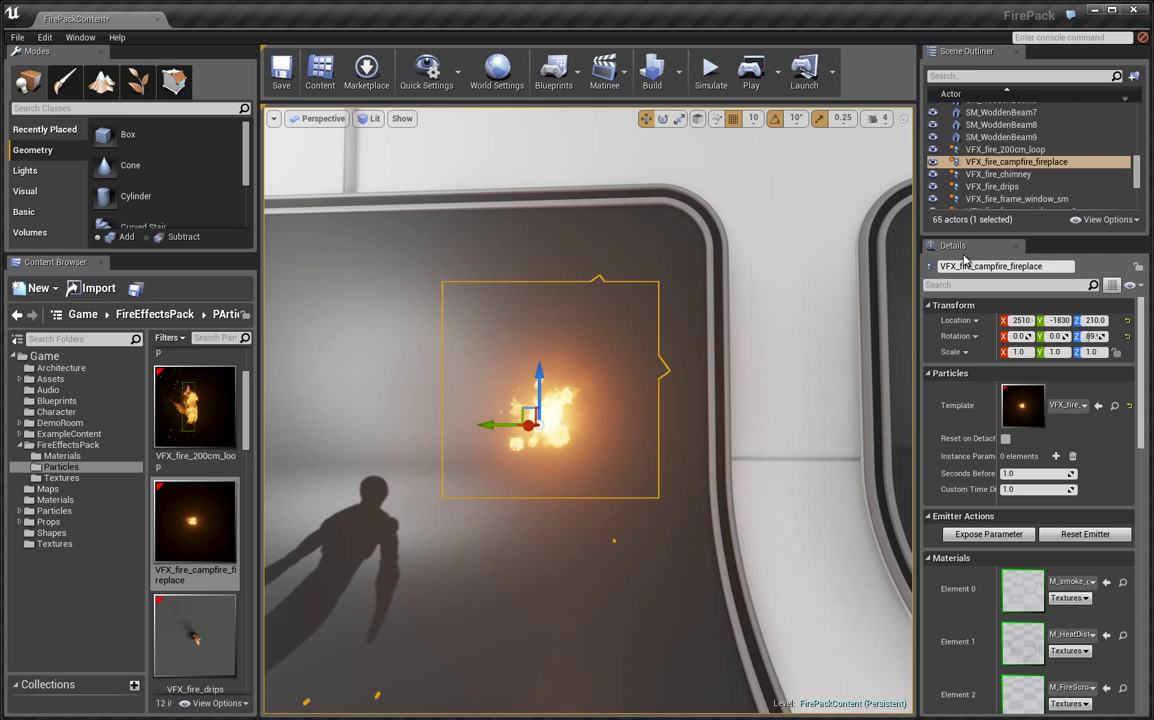
pyautogui.scroll(-2, 1120, 410)
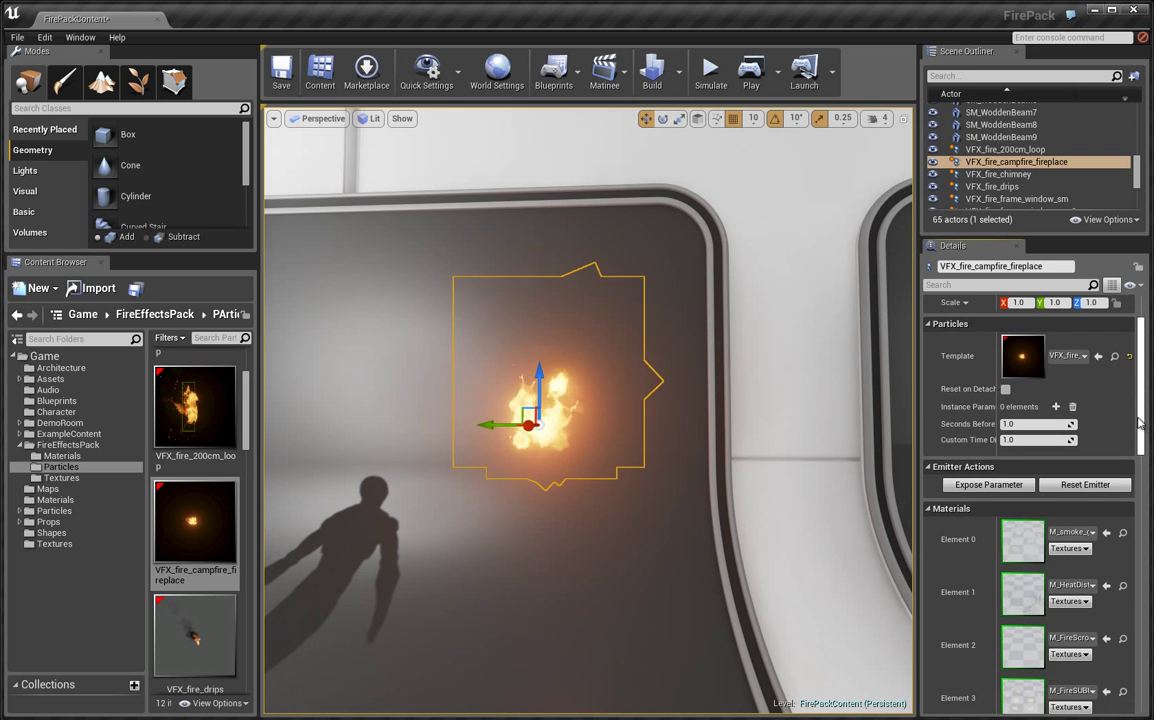
pyautogui.click(986, 485)
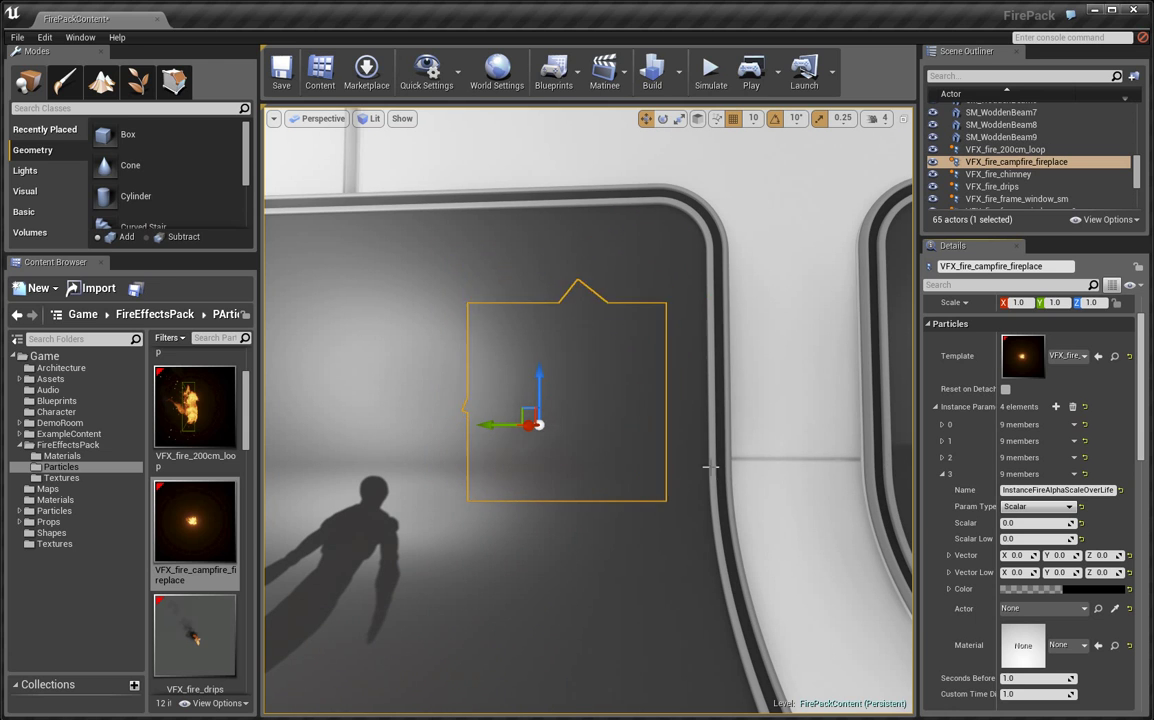
pyautogui.moveTo(710, 467)
pyautogui.mouseDown(button='right')
pyautogui.moveTo(809, 458)
pyautogui.moveTo(701, 472)
pyautogui.mouseUp(button='right')
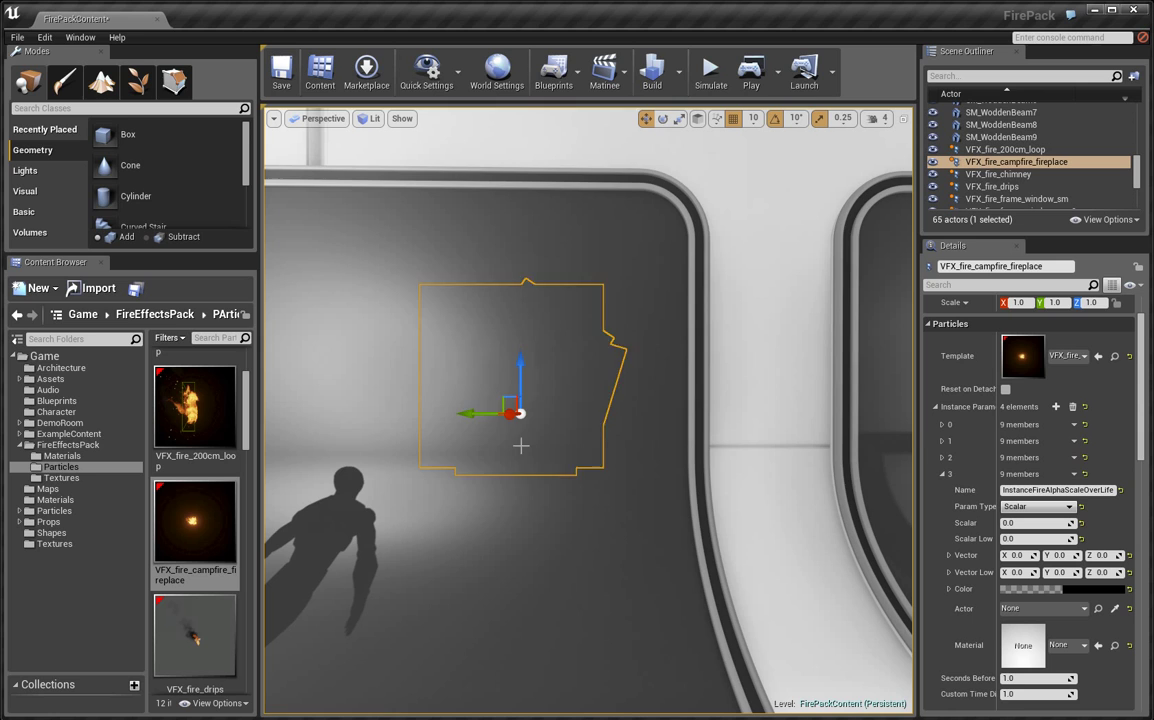
# Step: Expand the remaining instance parameter elements and review the names and types of the smoke and fire color and alpha parameters
pyautogui.click(942, 458)
pyautogui.click(942, 441)
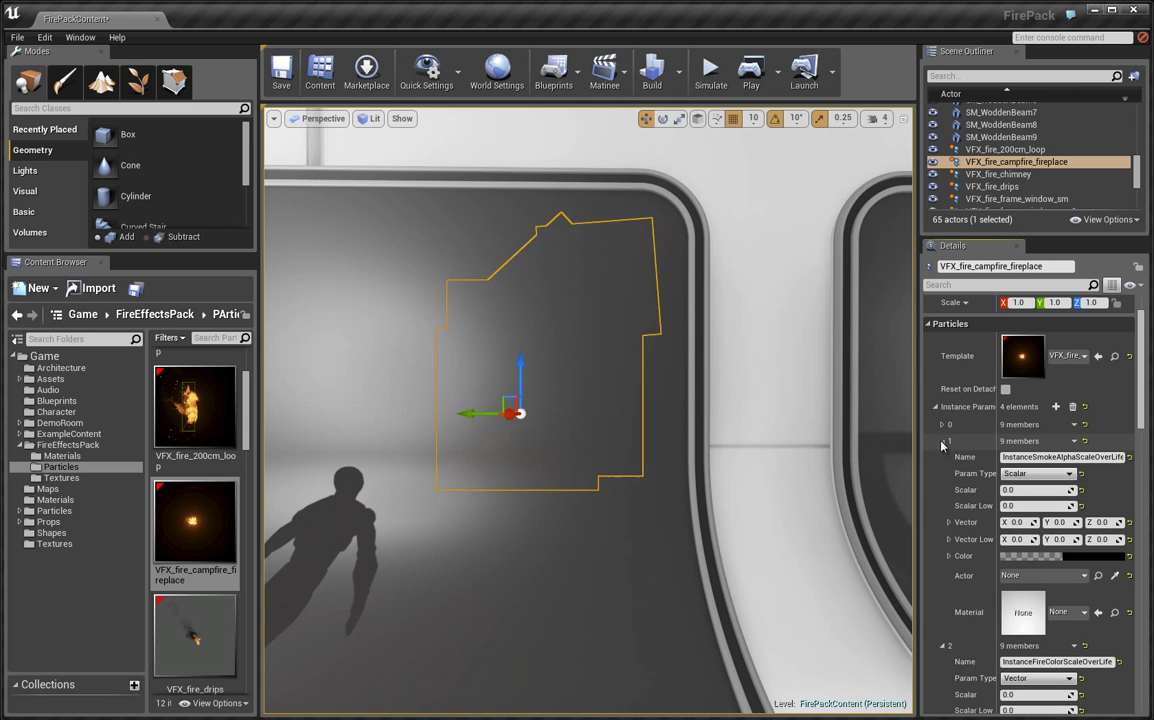
pyautogui.click(942, 425)
pyautogui.scroll(-10, 1000, 438)
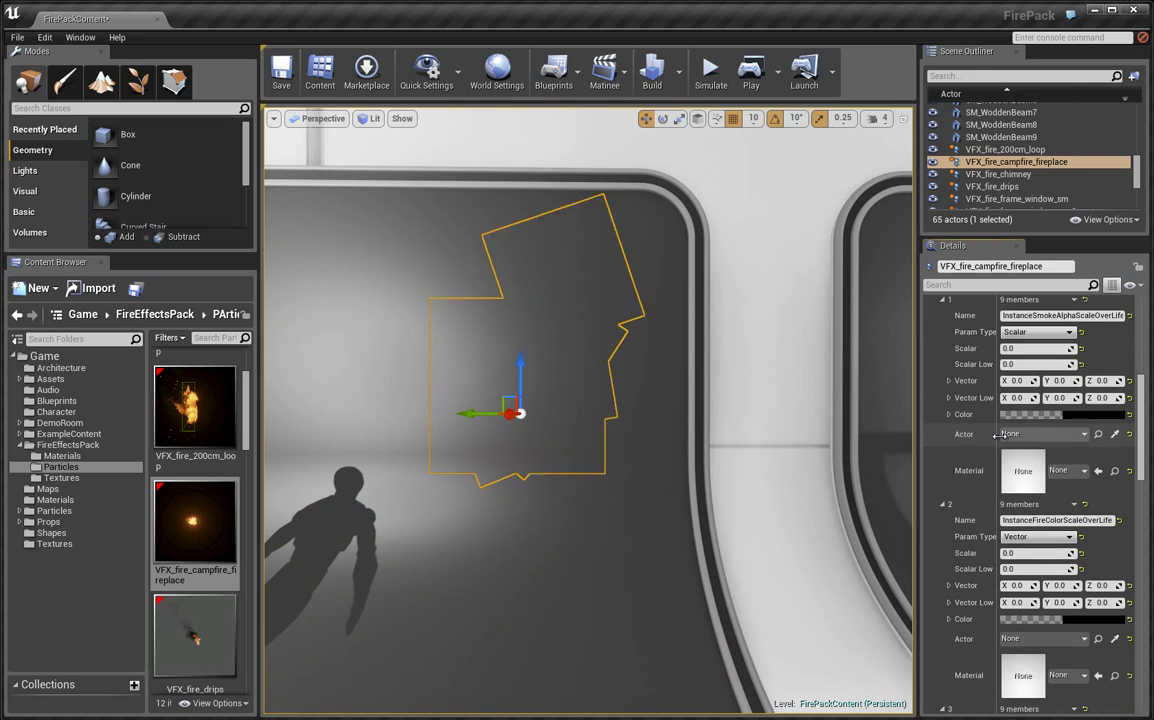
pyautogui.scroll(-5, 1013, 440)
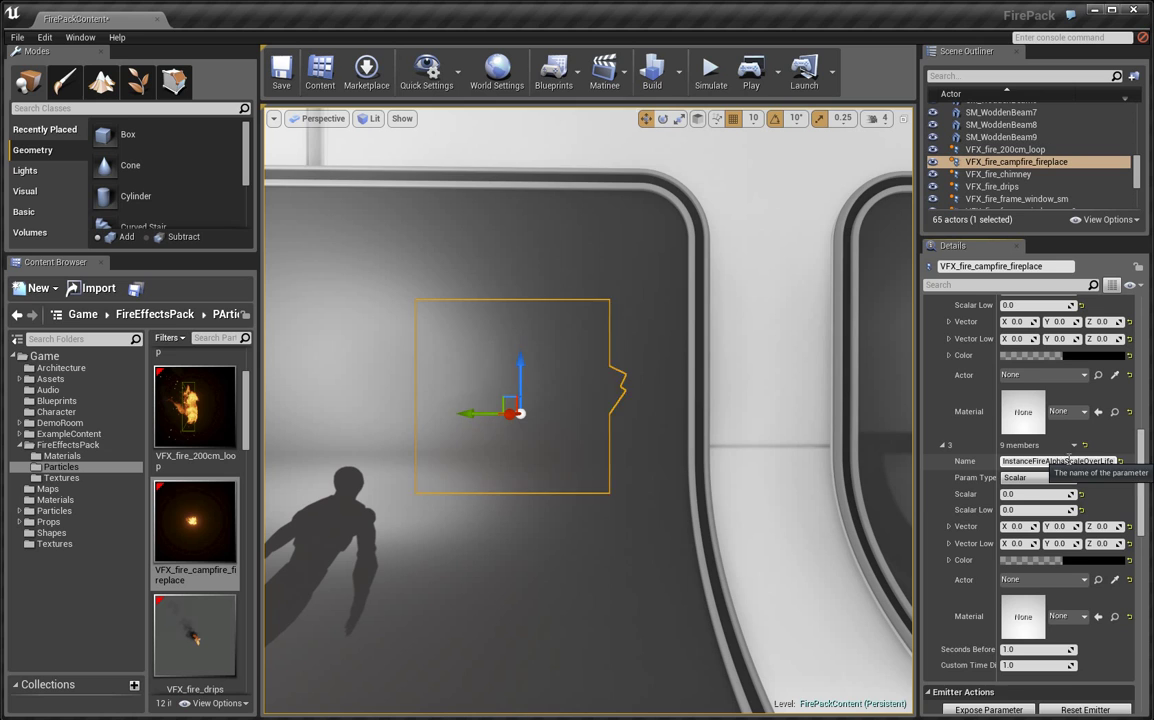
pyautogui.scroll(2, 1088, 452)
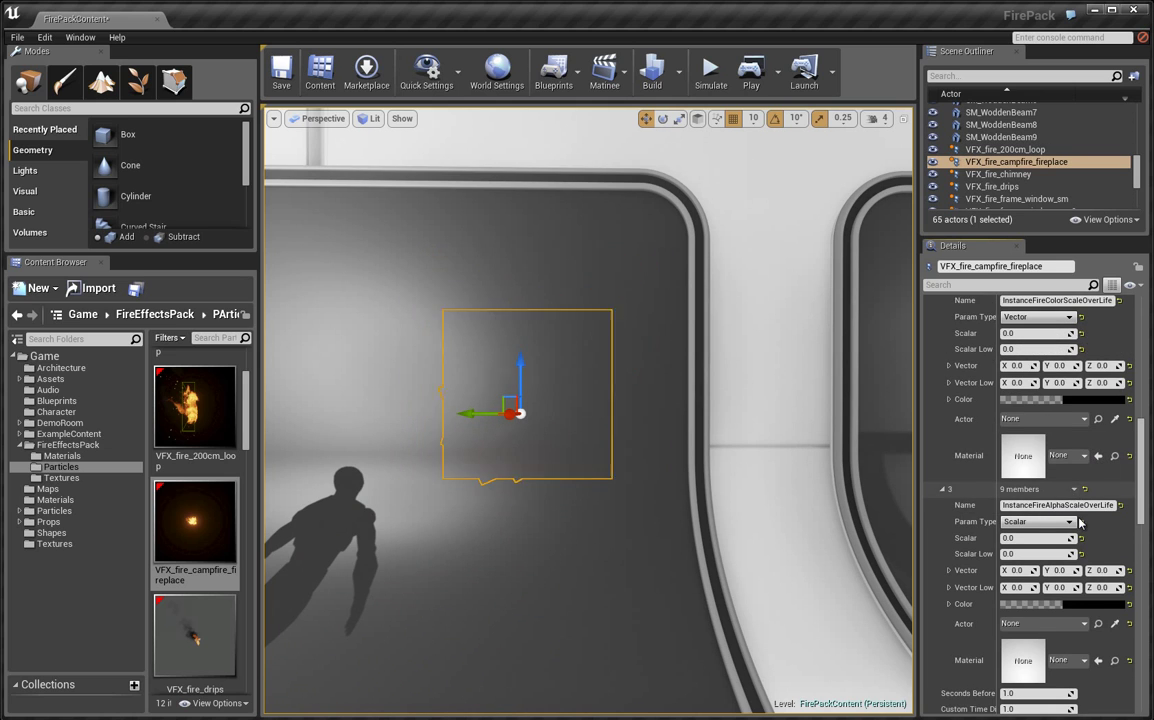
pyautogui.scroll(4, 1075, 500)
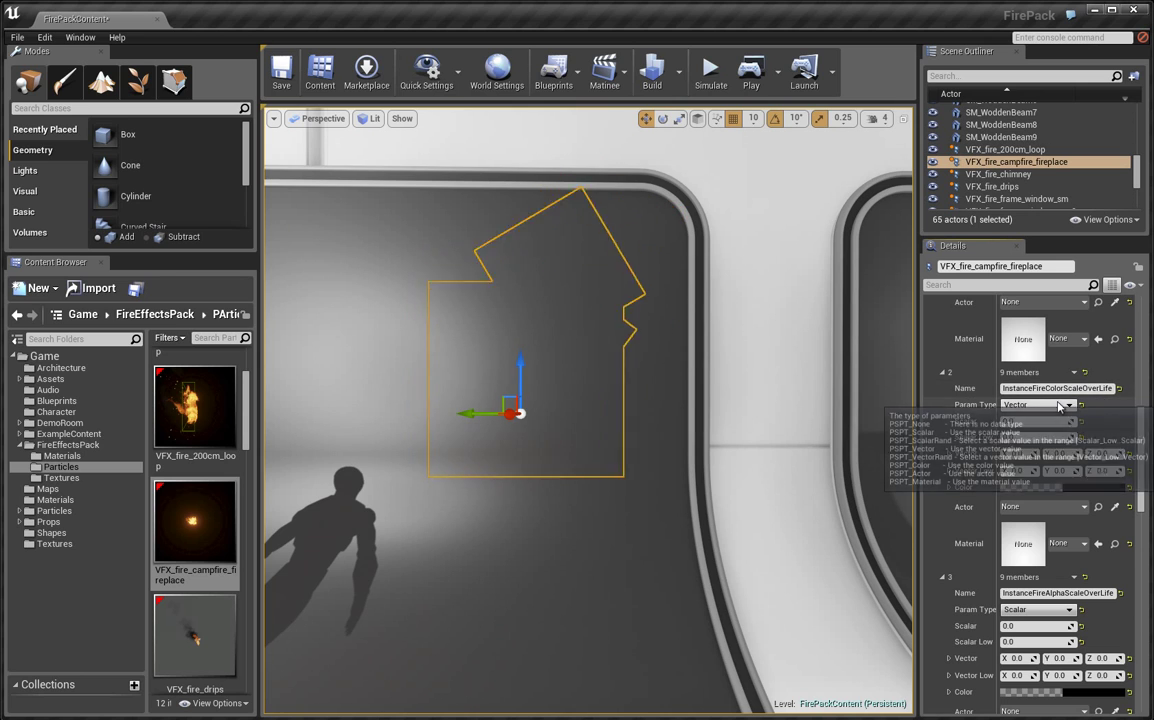
pyautogui.scroll(3, 1066, 400)
pyautogui.scroll(8, 1064, 405)
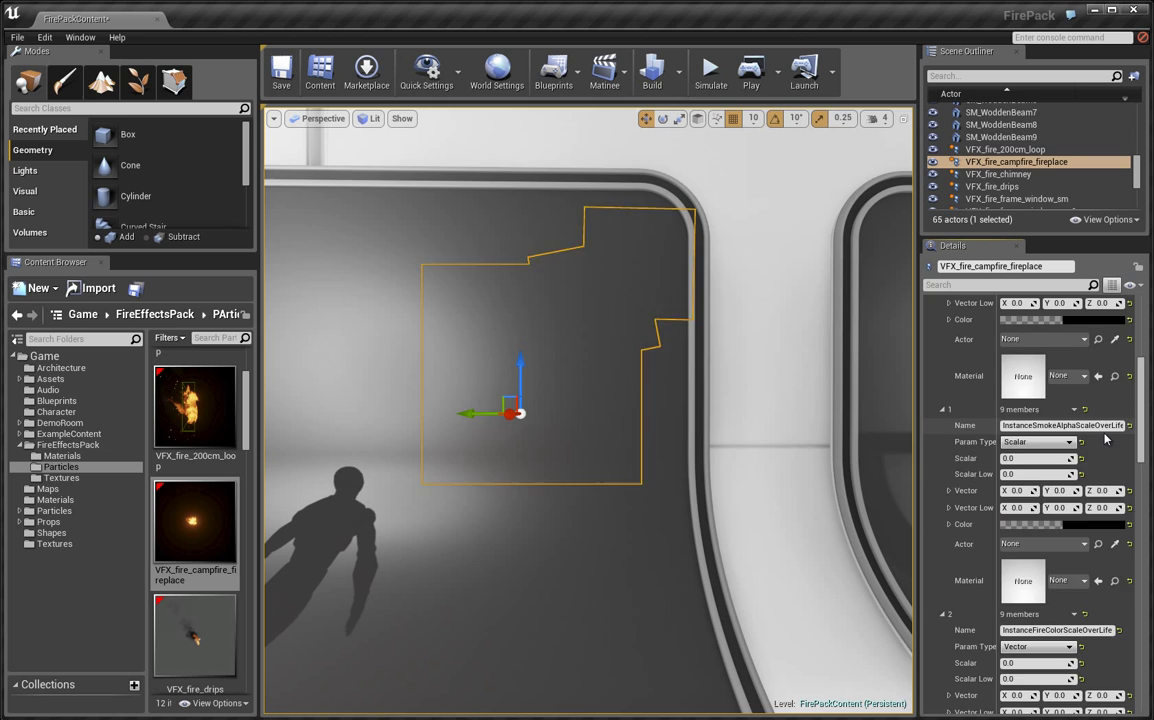
pyautogui.scroll(7, 1110, 431)
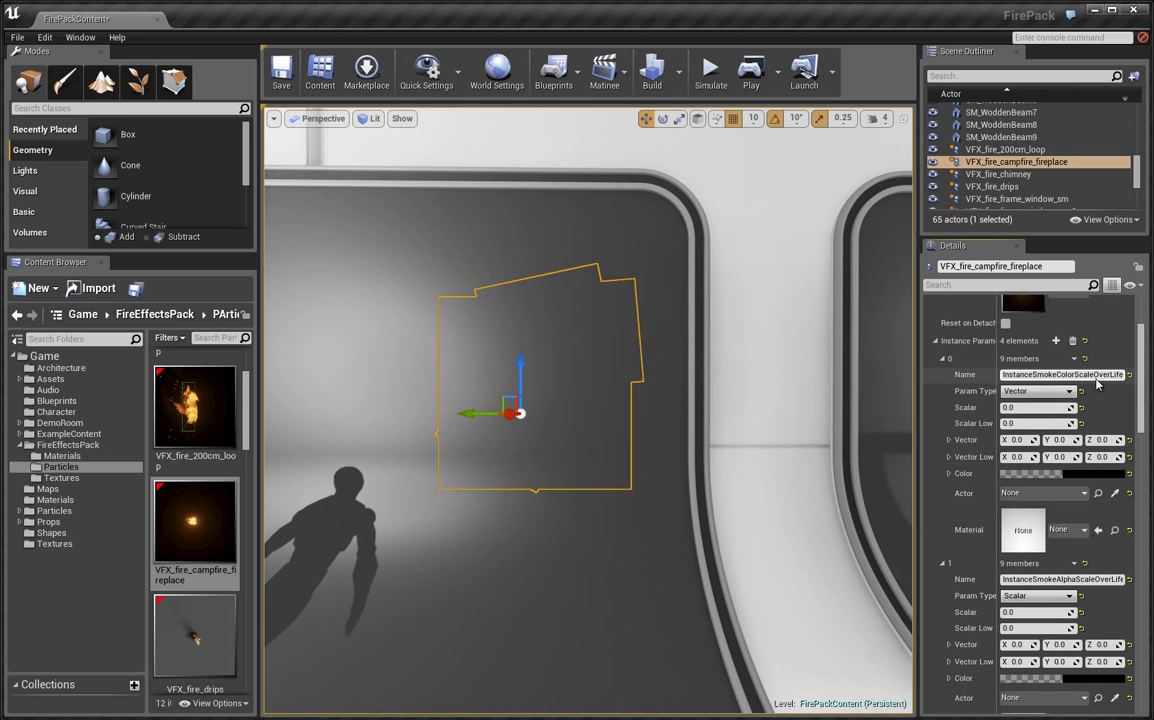
# Step: Collapse smoke parameter elements 0 and 1, and set the InstanceFireAlphaScaleOverLife scalar to 1.0
pyautogui.click(941, 358)
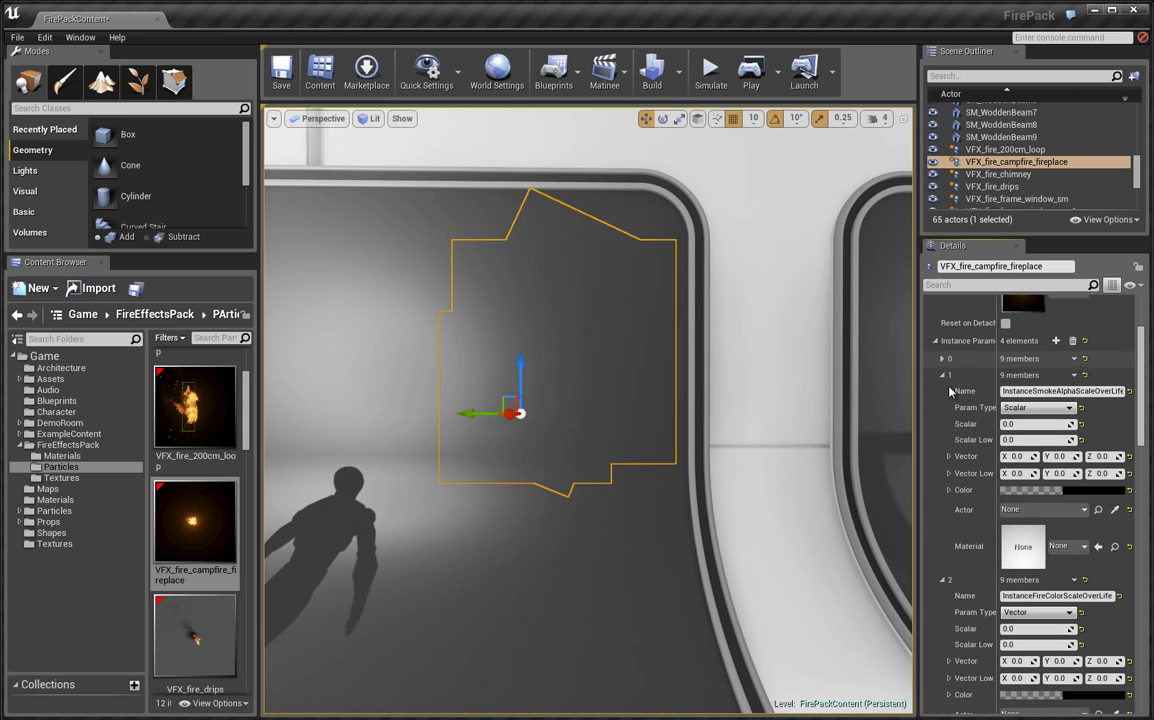
pyautogui.click(941, 375)
pyautogui.scroll(-4, 940, 420)
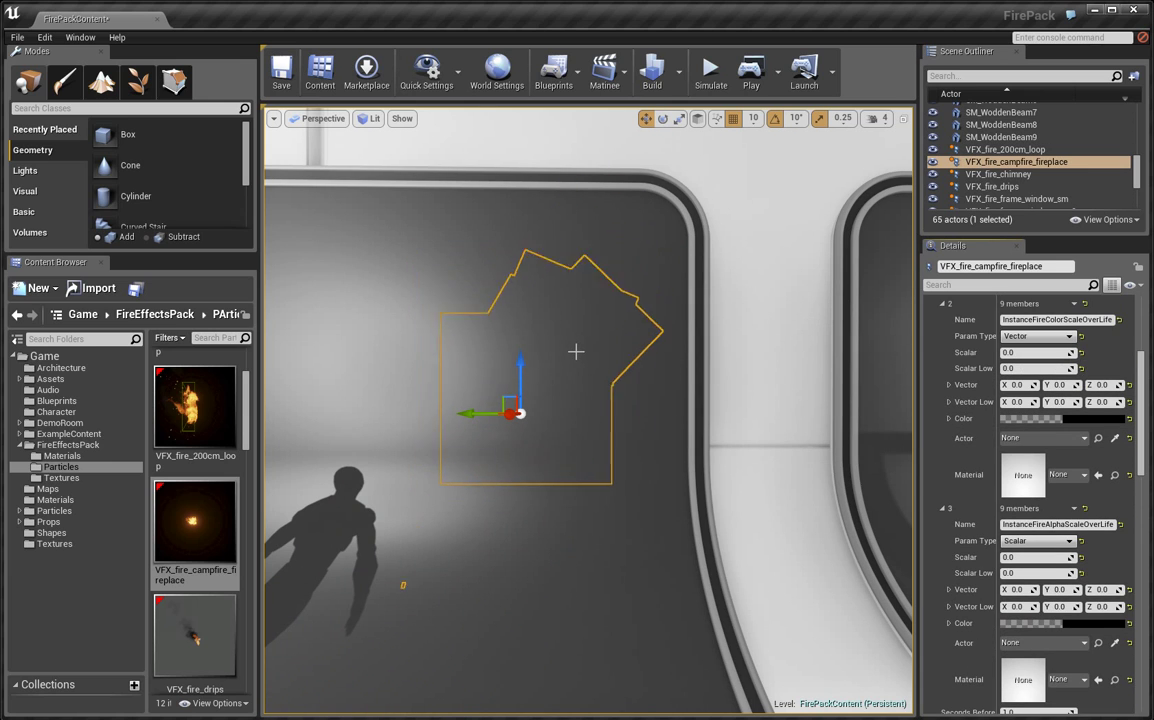
pyautogui.scroll(-2, 1010, 470)
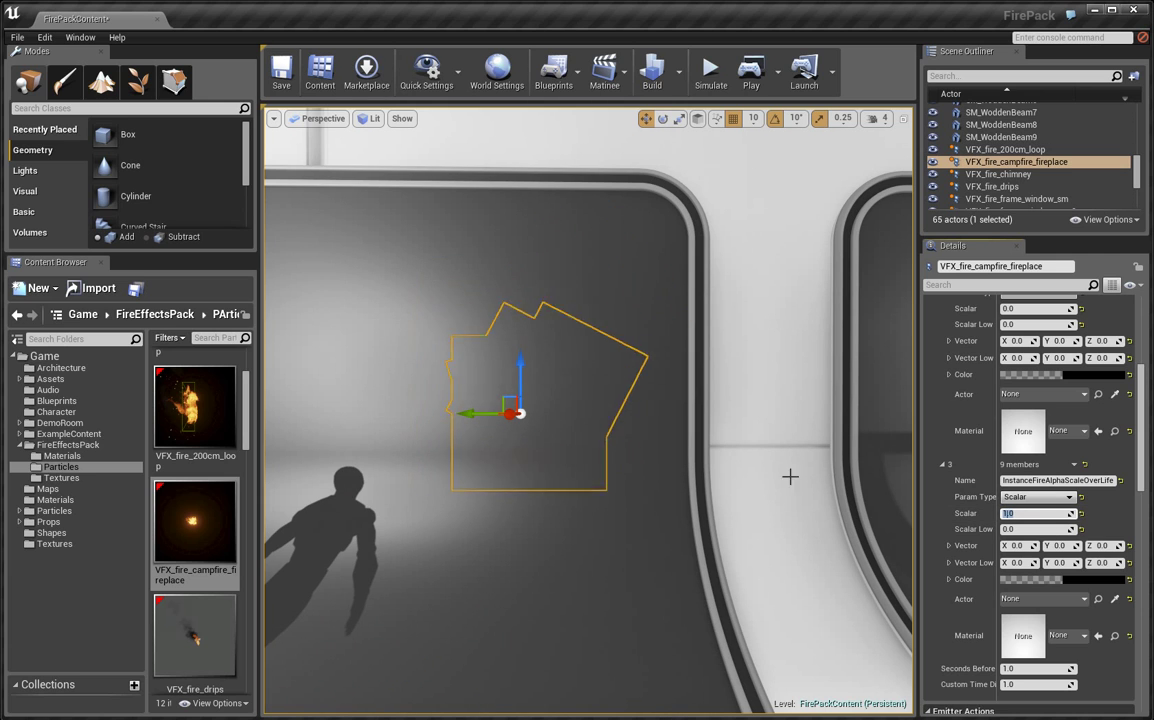
# Step: Set the InstanceFireColorScaleOverLife color to a bright green with R 0.106, G 1.0, B 0.201
pyautogui.scroll(3, 1036, 487)
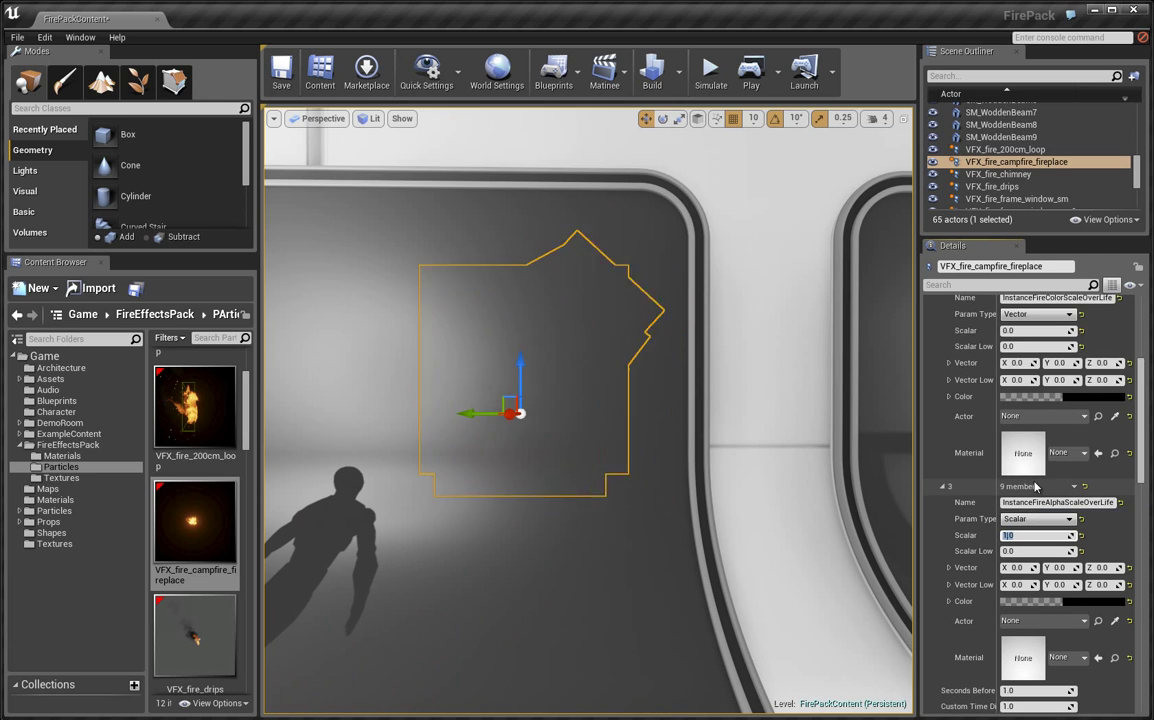
pyautogui.scroll(1, 1036, 487)
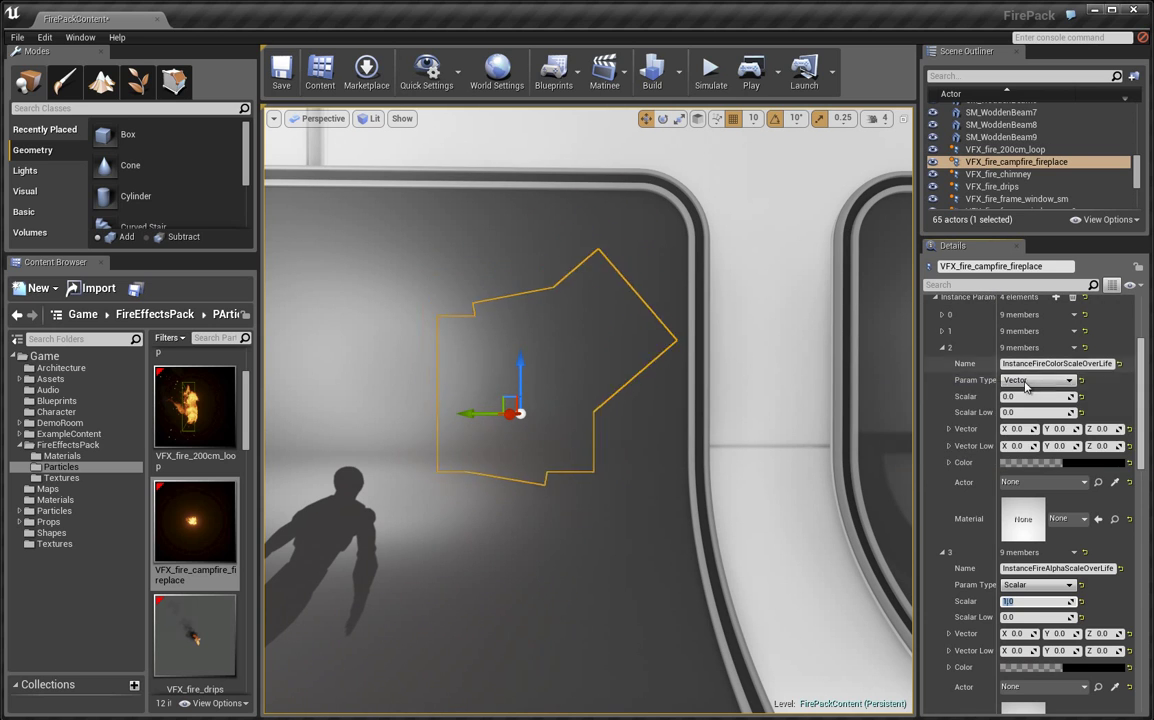
pyautogui.click(1030, 463)
pyautogui.moveTo(895, 537); pyautogui.dragTo(869, 571)
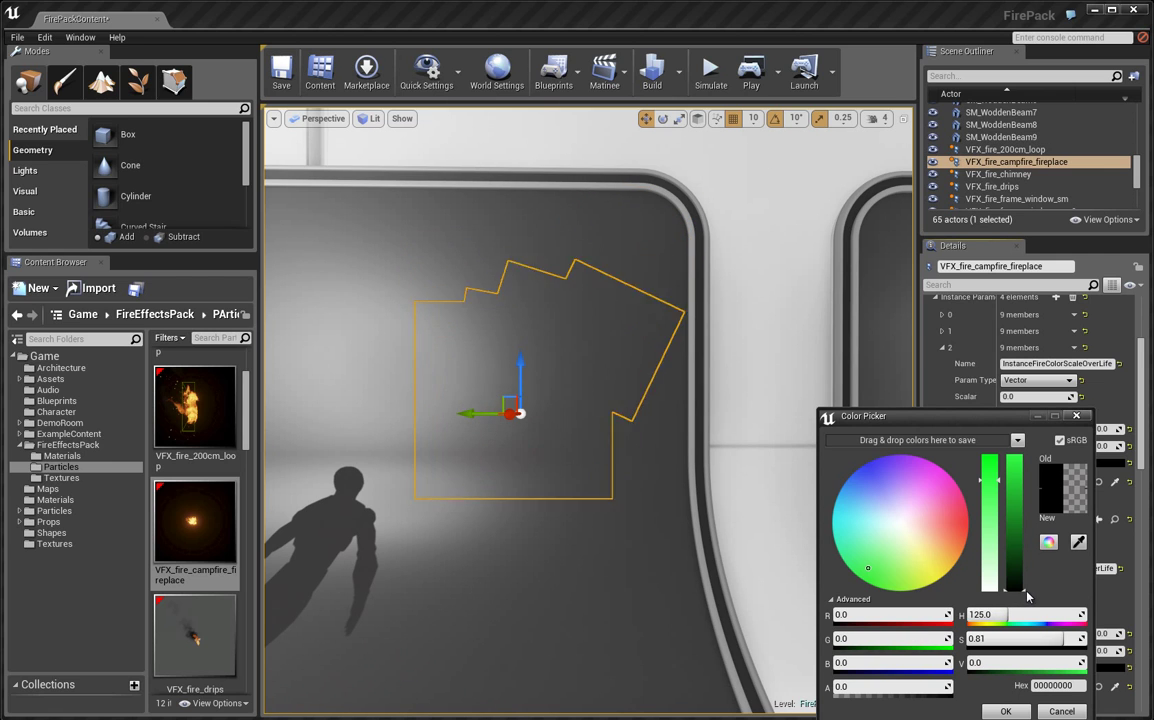
pyautogui.moveTo(1024, 595); pyautogui.dragTo(921, 391)
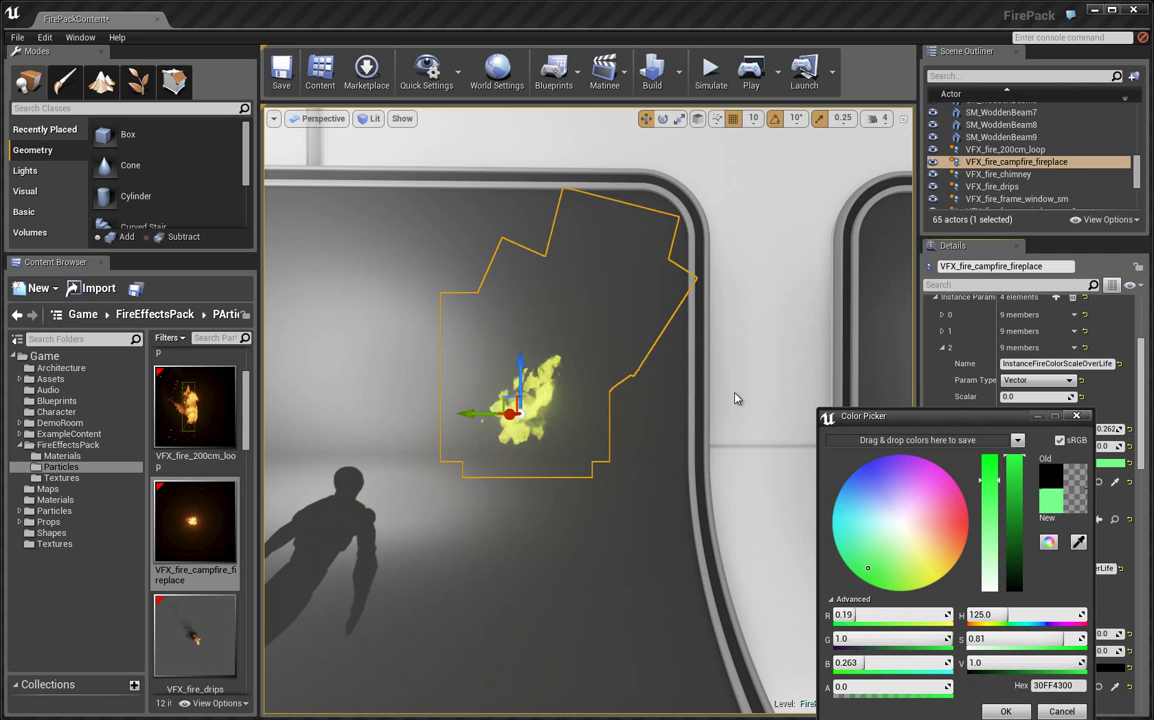
pyautogui.moveTo(866, 569); pyautogui.dragTo(866, 577)
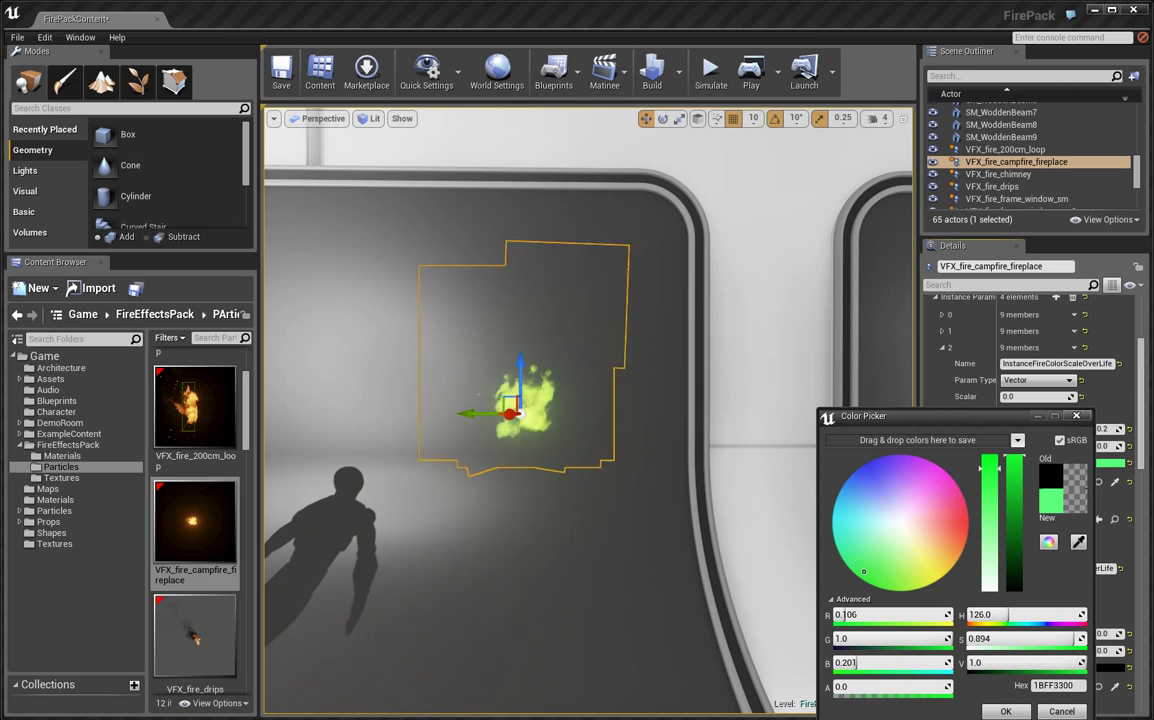
pyautogui.click(1006, 711)
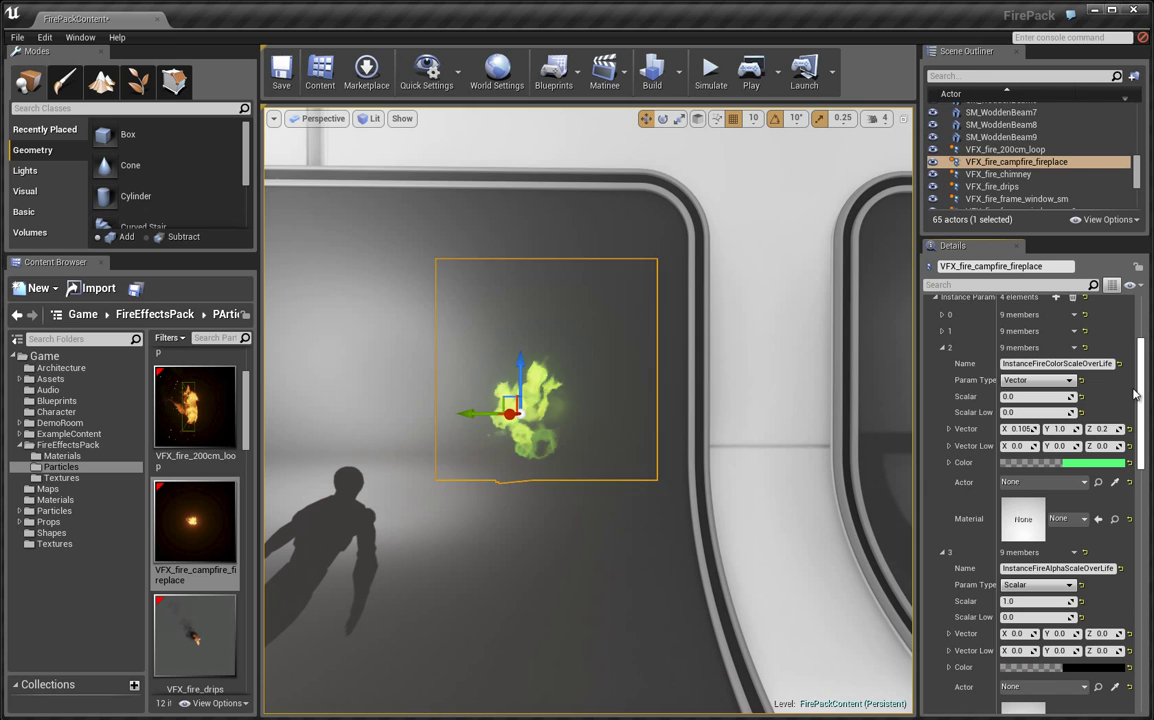
# Step: Try a scalar of 5.0 for InstanceFireAlphaScaleOverLife and view the flames up close
pyautogui.scroll(-3, 1071, 468)
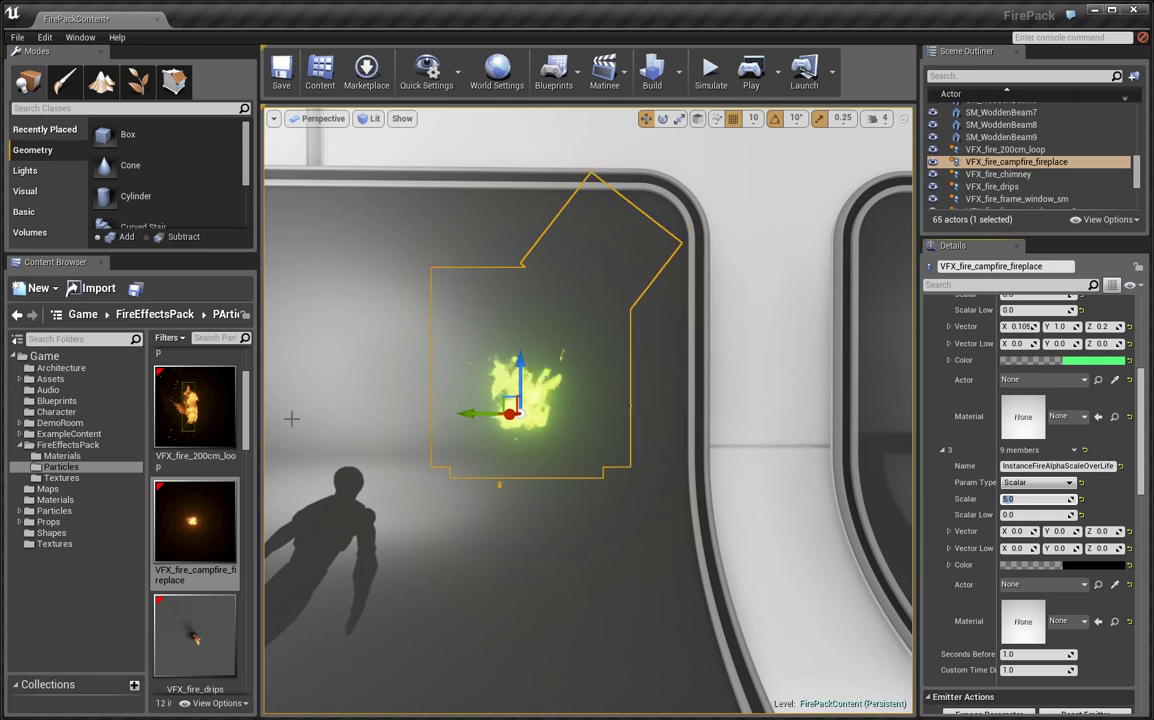
pyautogui.keyDown('alt'); pyautogui.moveTo(568, 480); pyautogui.dragTo(653, 528); pyautogui.keyUp('alt')
pyautogui.scroll(5, 650, 520)
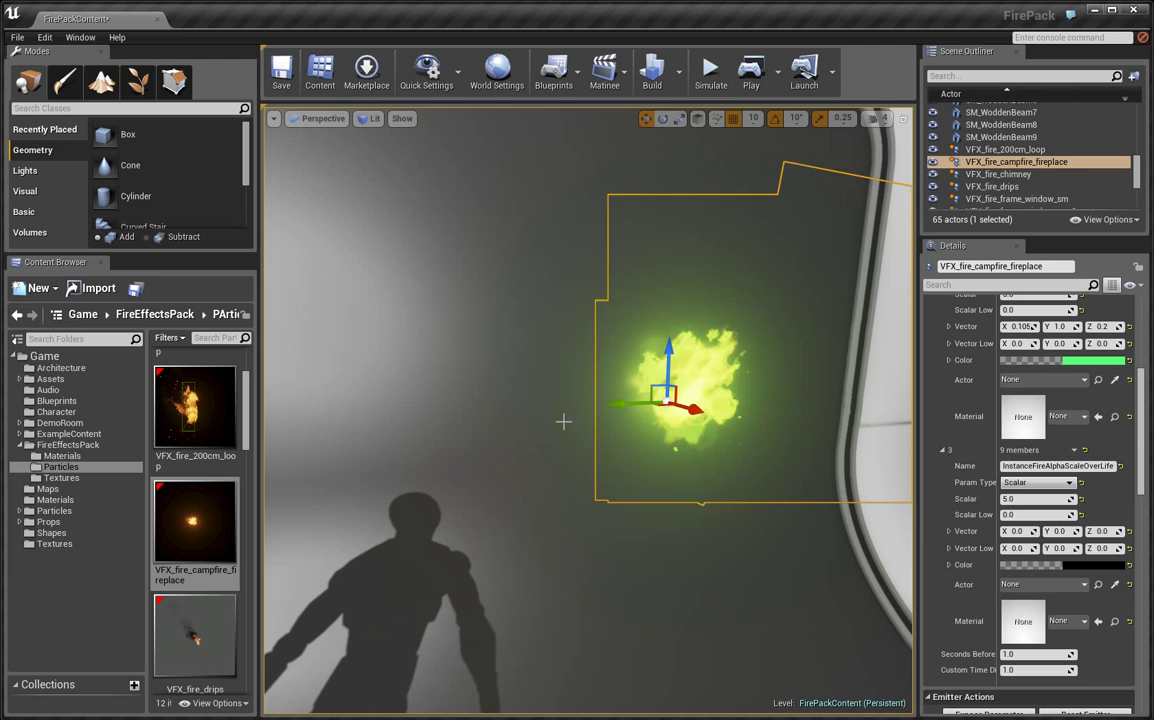
pyautogui.moveTo(629, 360); pyautogui.dragTo(661, 352, button='right')
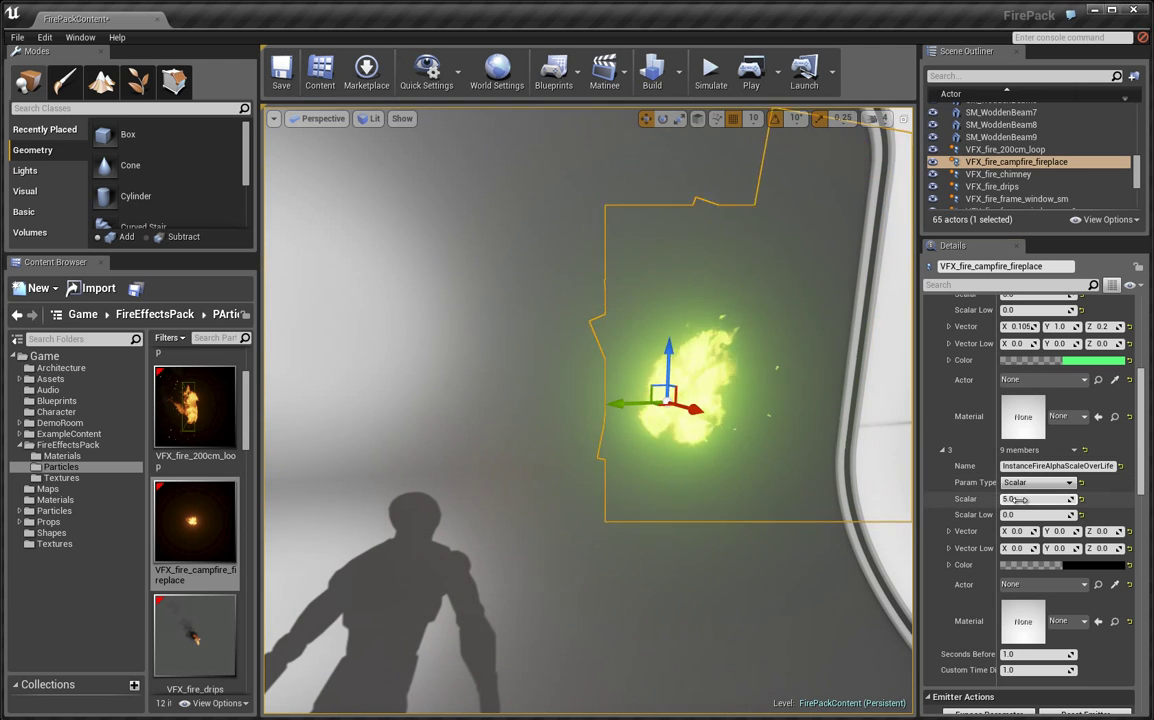
# Step: Set the InstanceFireAlphaScaleOverLife scalar to 3.0 and check the flames
pyautogui.press('Return')
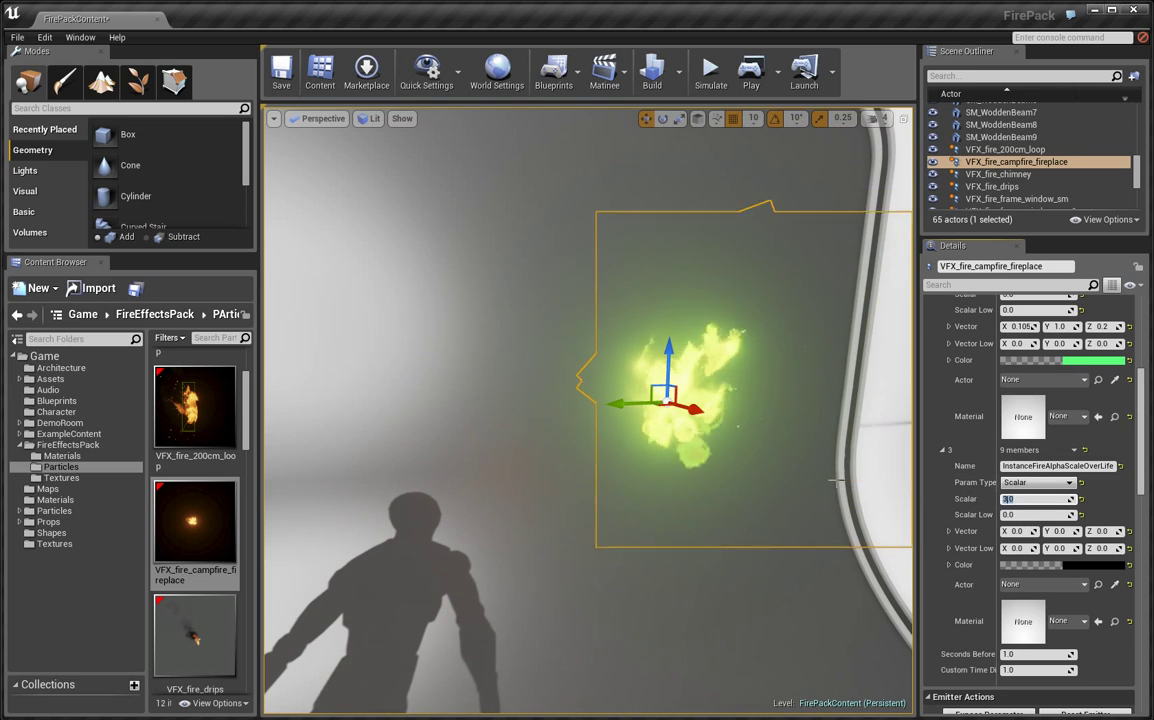
pyautogui.press('s')
pyautogui.moveTo(670, 445); pyautogui.dragTo(701, 425, button='right')
pyautogui.press('w')
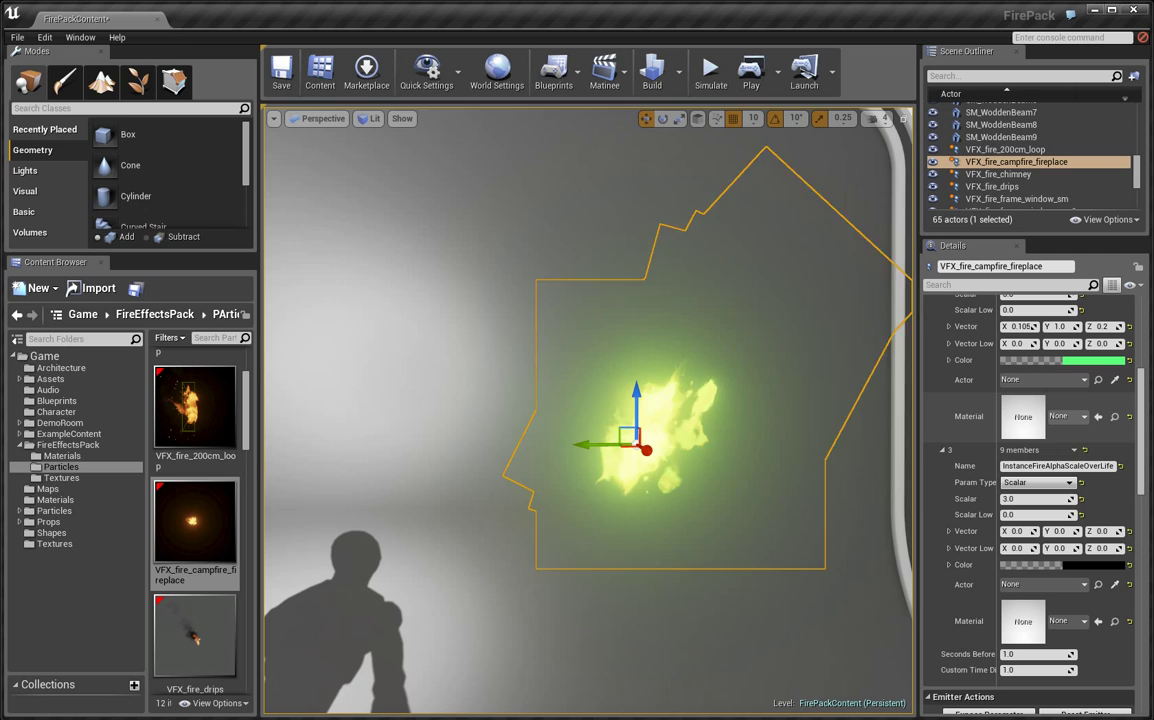
# Step: Expand instance parameter element 1 and set the InstanceSmokeAlphaScaleOverLife scalar to 1.0
pyautogui.scroll(5, 941, 490)
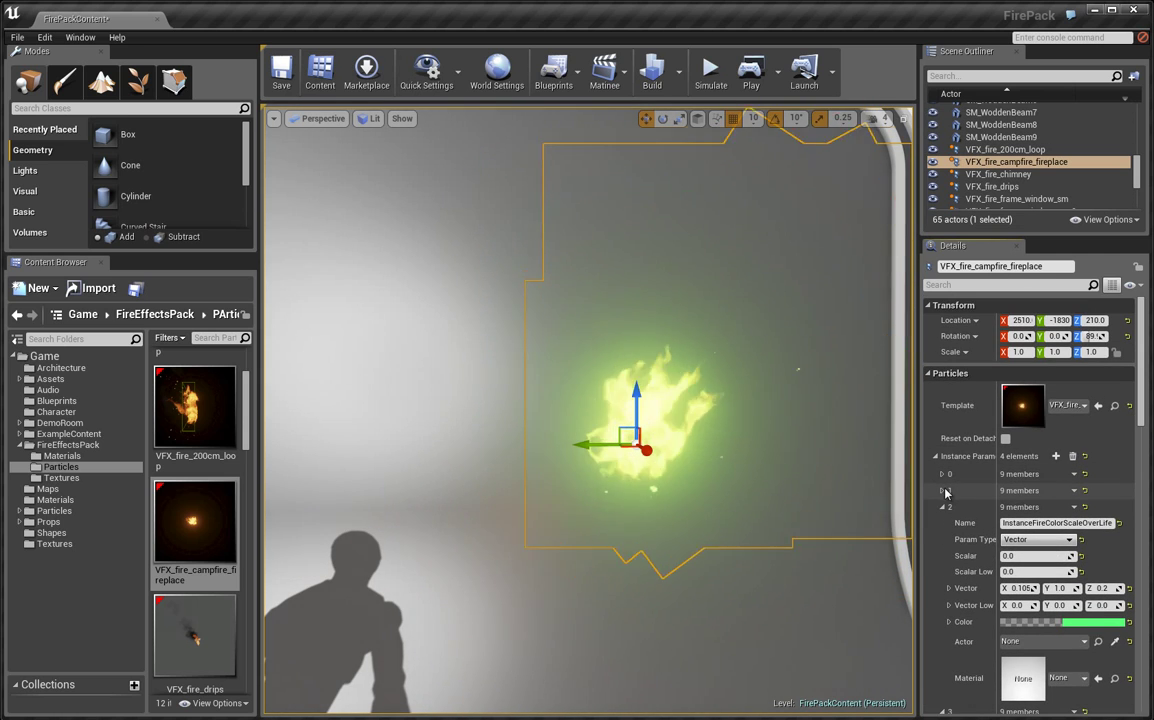
pyautogui.click(941, 490)
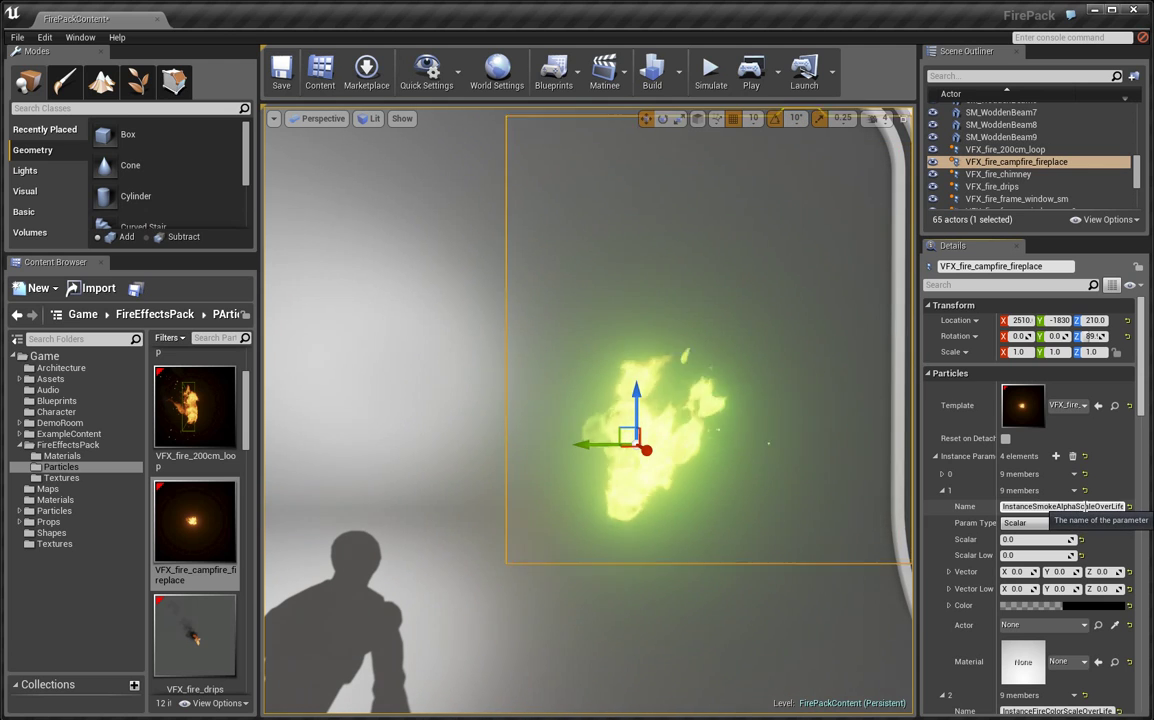
pyautogui.click(1031, 539)
pyautogui.write('1')
pyautogui.press('Return')
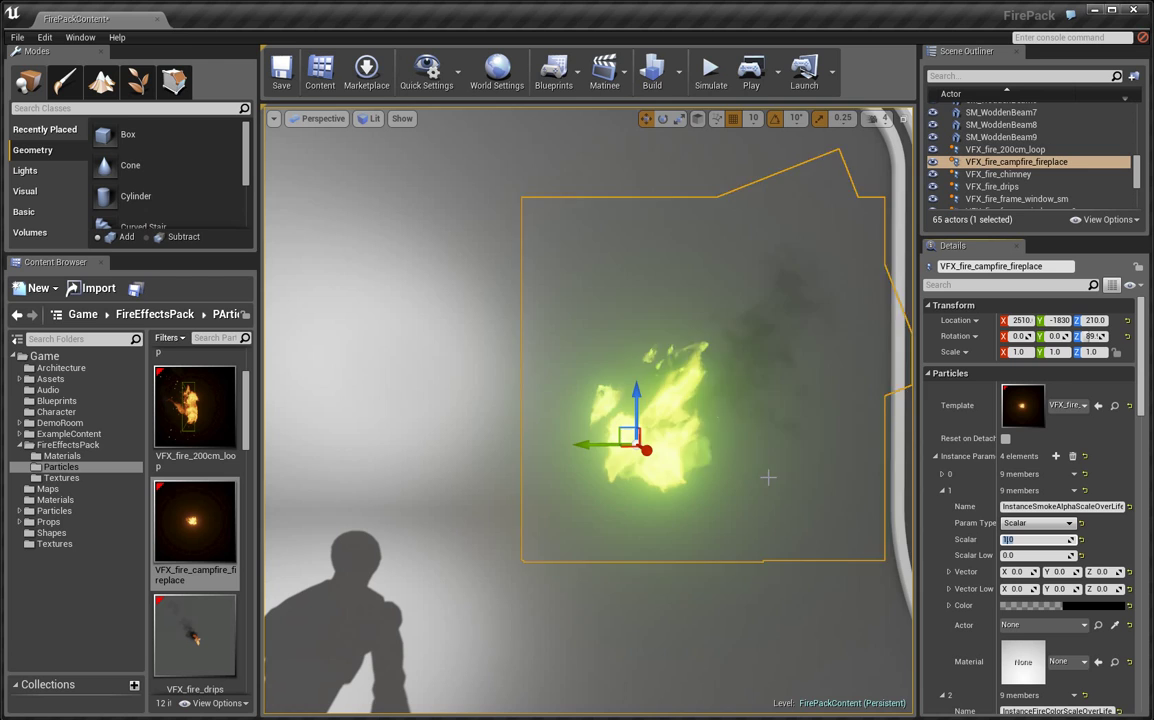
# Step: Expand instance parameter element 0 and set the InstanceSmokeColorScaleOverLife color to white with R, G and B at 1.0
pyautogui.click(942, 474)
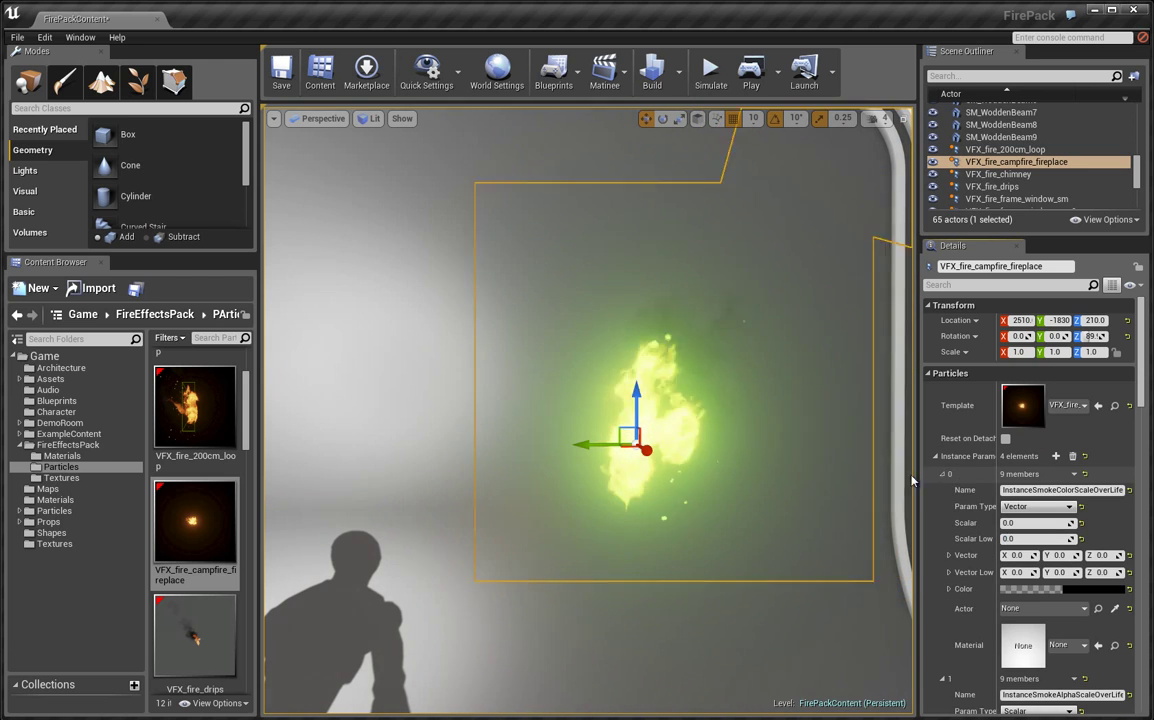
pyautogui.moveTo(836, 453); pyautogui.dragTo(843, 413, button='right')
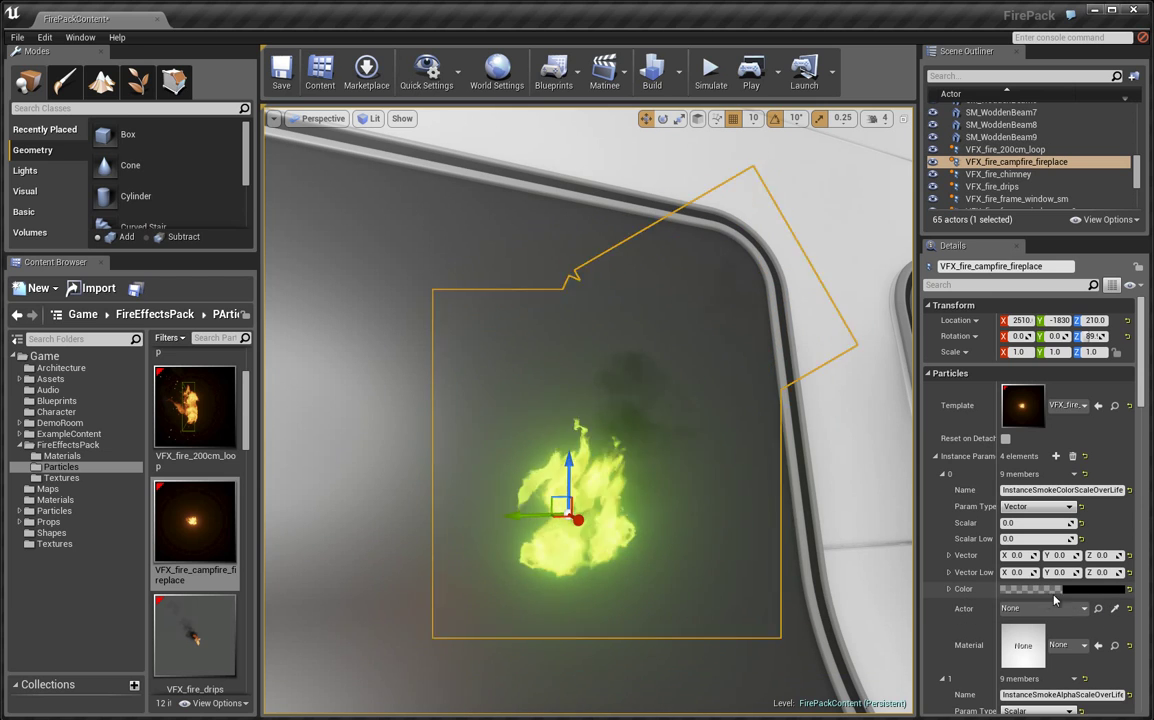
pyautogui.click(1037, 591)
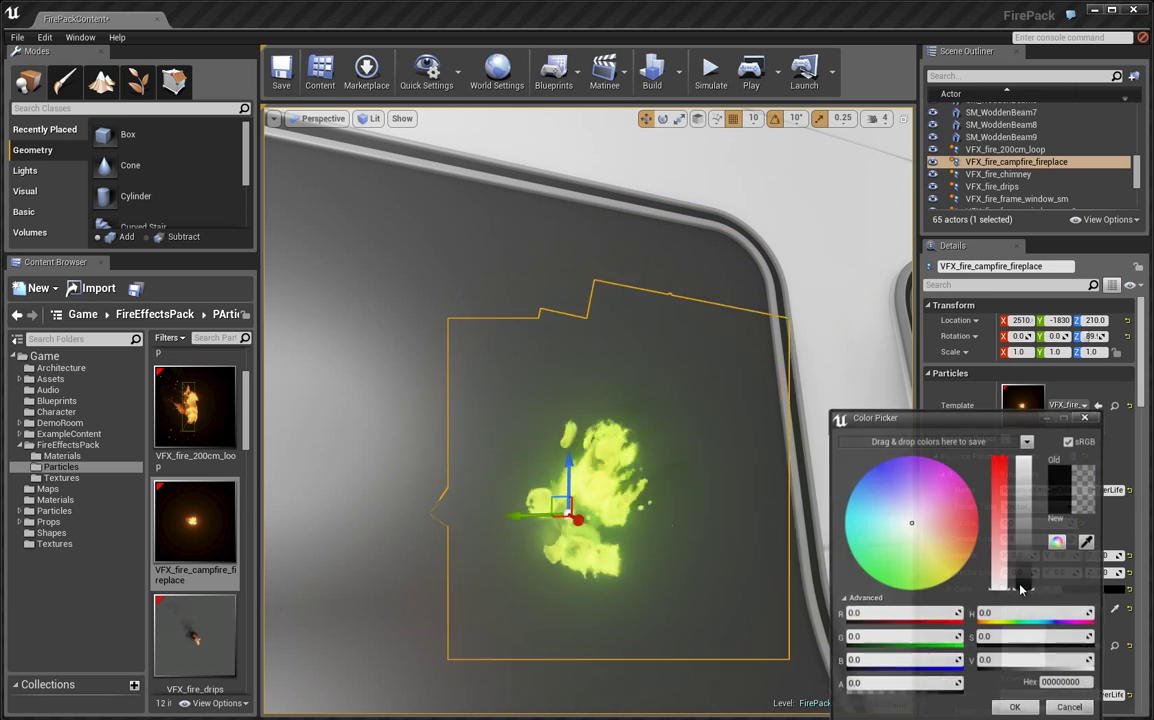
pyautogui.moveTo(1026, 512); pyautogui.dragTo(1025, 450)
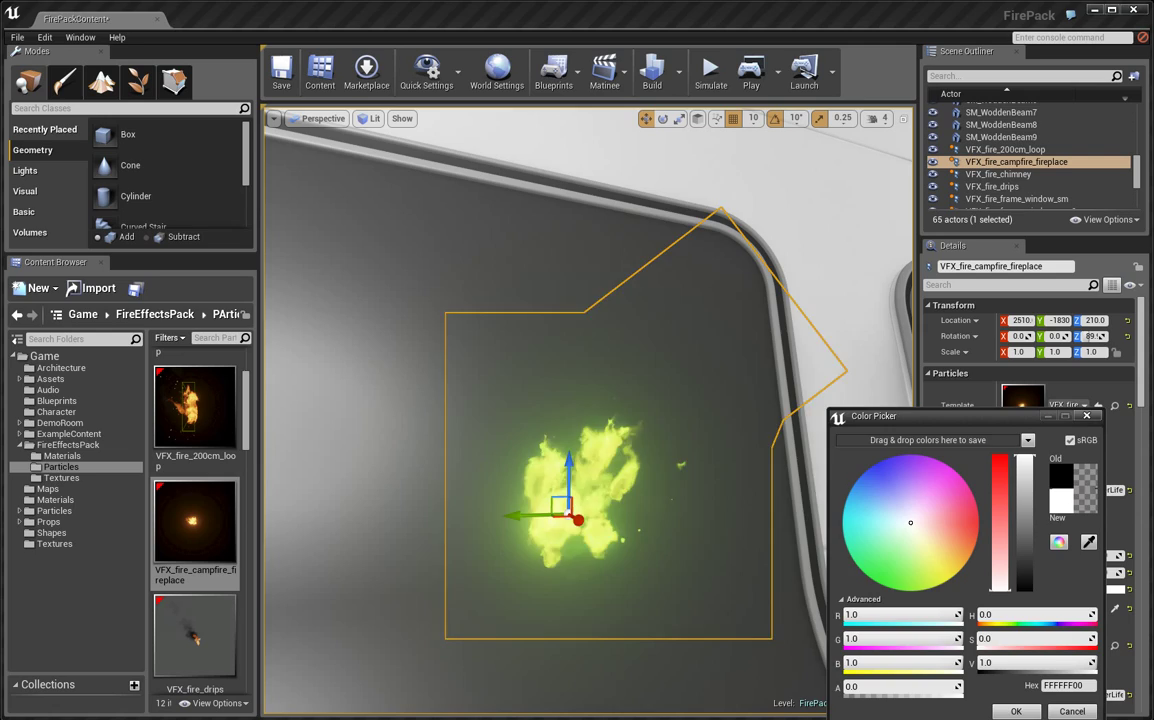
pyautogui.click(1016, 711)
# Step: Set the InstanceSmokeColorScaleOverLife vector to X 5.0, Y 5.0, Z 5.0 to brighten the smoke
pyautogui.moveTo(716, 569); pyautogui.dragTo(860, 616, button='right')
pyautogui.press('s')
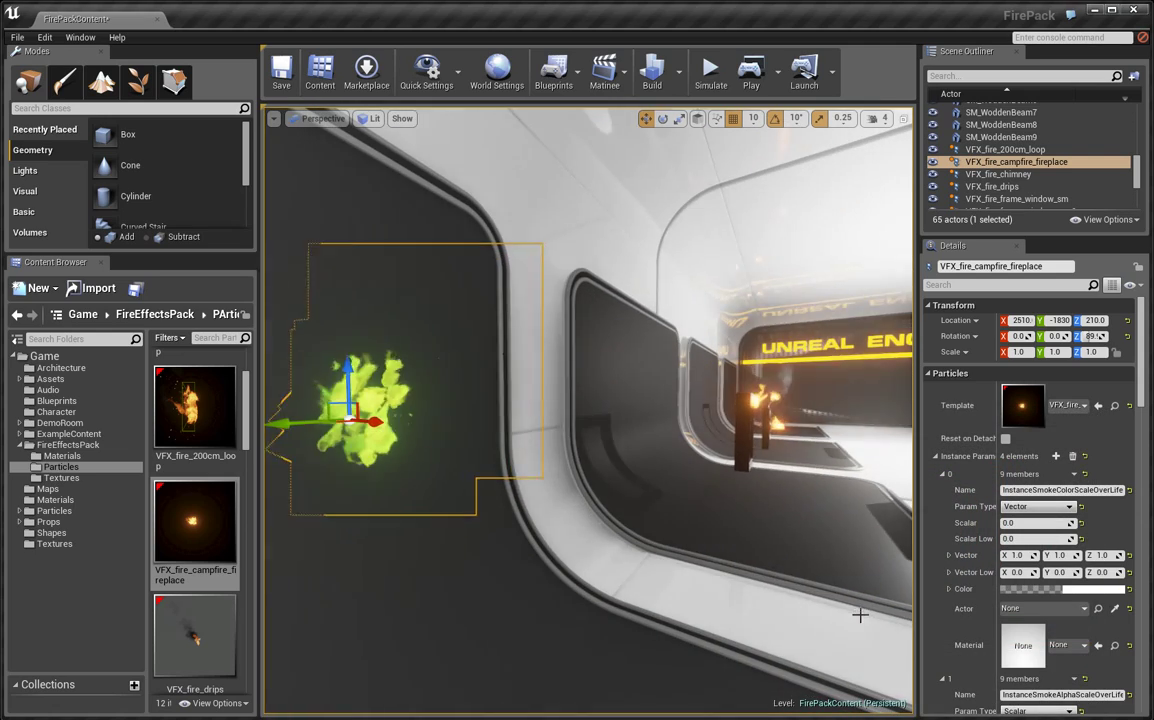
pyautogui.moveTo(800, 425); pyautogui.dragTo(466, 415, button='right')
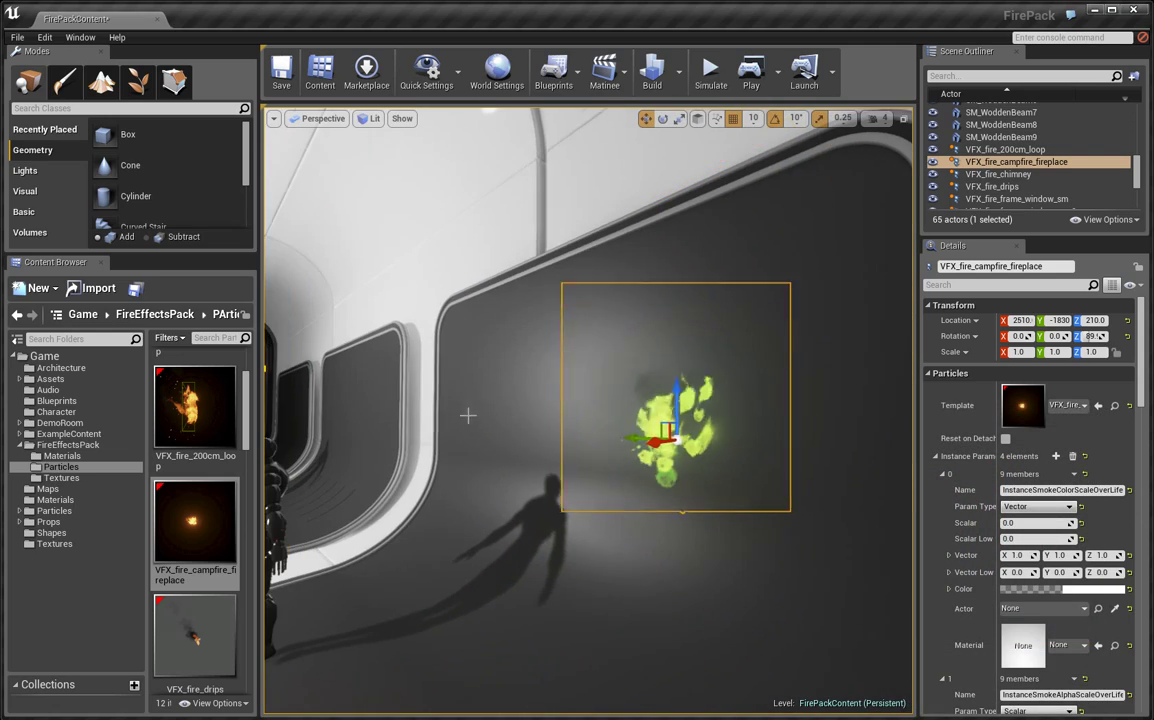
pyautogui.moveTo(690, 382); pyautogui.dragTo(703, 355, button='right')
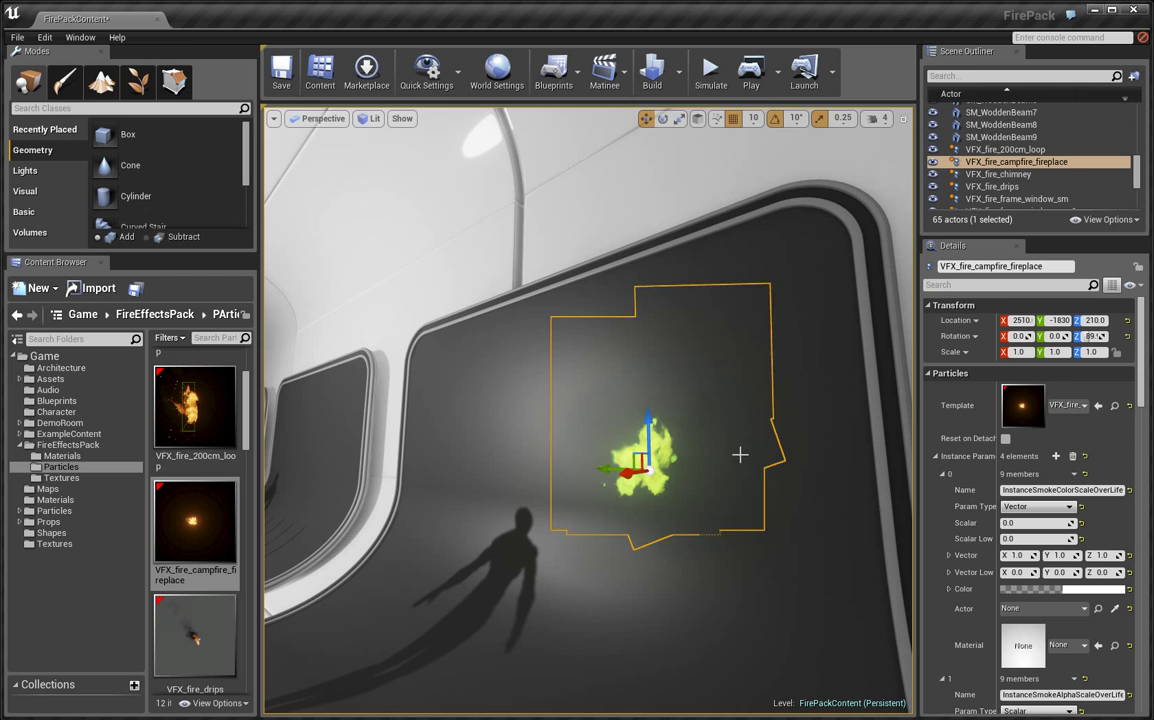
pyautogui.scroll(-2, 680, 458)
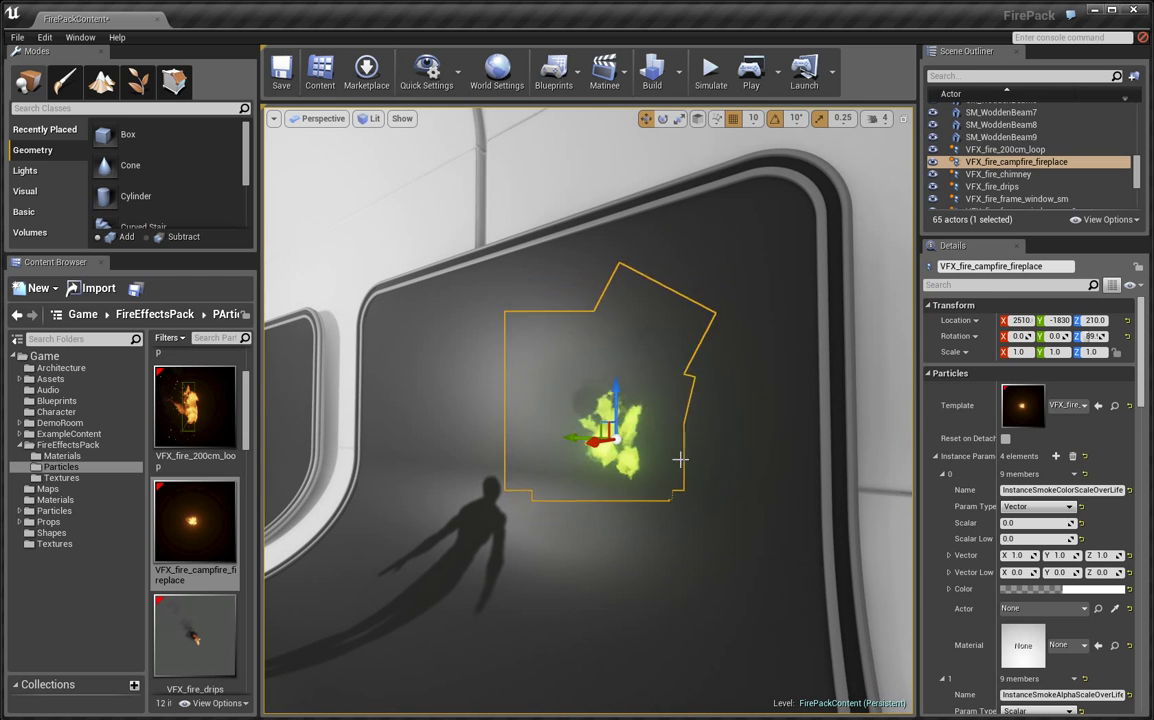
pyautogui.click(1013, 555)
pyautogui.write('50')
pyautogui.press('Tab')
pyautogui.write('5')
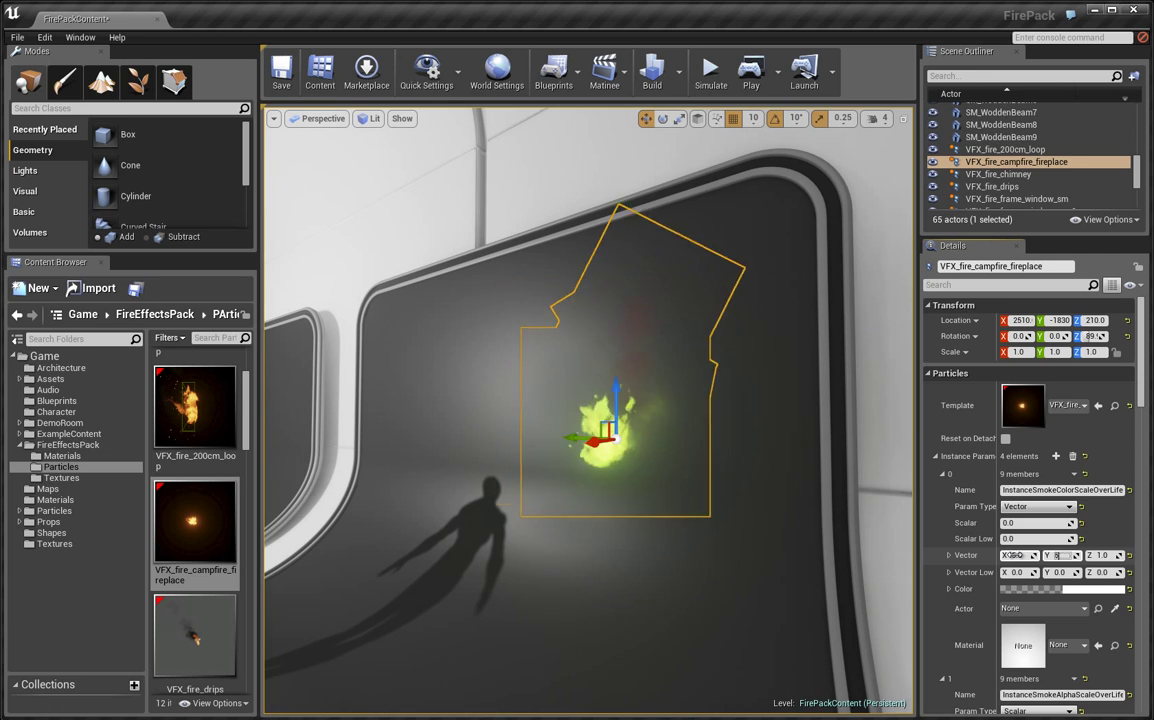
pyautogui.press('Tab')
pyautogui.write('5')
pyautogui.press('Tab')
pyautogui.keyDown('alt'); pyautogui.moveTo(873, 541); pyautogui.dragTo(1041, 463); pyautogui.keyUp('alt')
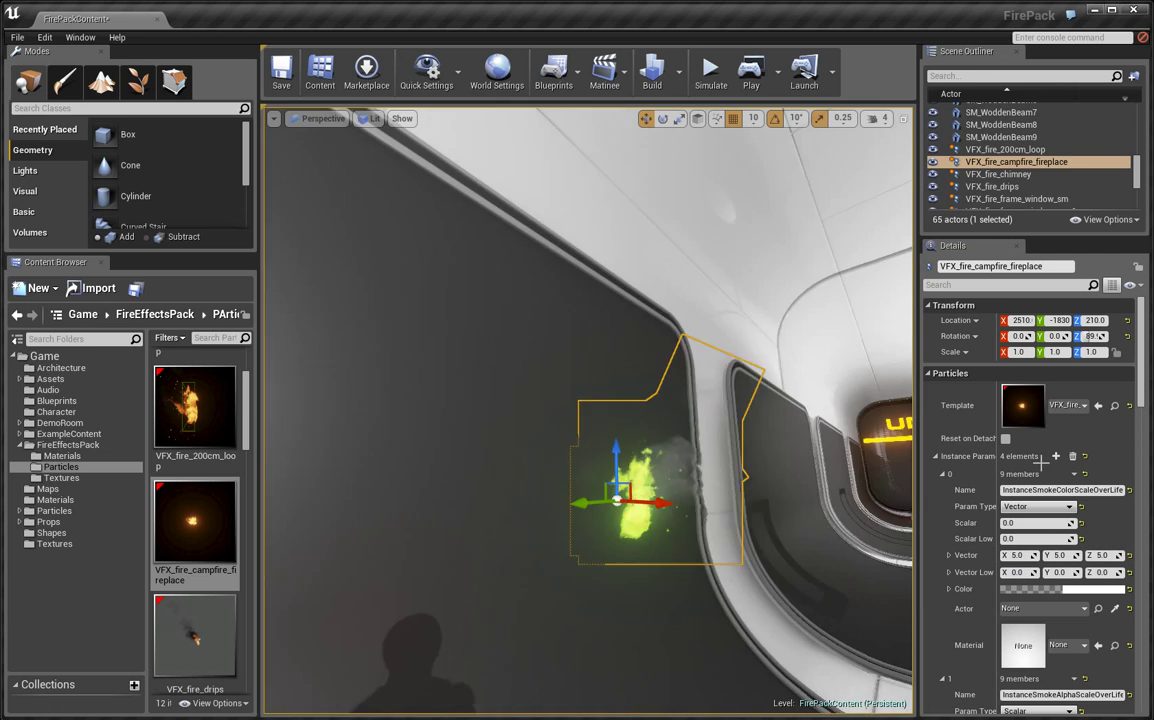
# Step: Set the Y component of the InstanceSmokeColorScaleOverLife vector to 15.0 to tint the smoke green, and compare both campfires
pyautogui.moveTo(1041, 463); pyautogui.dragTo(1005, 492, button='right')
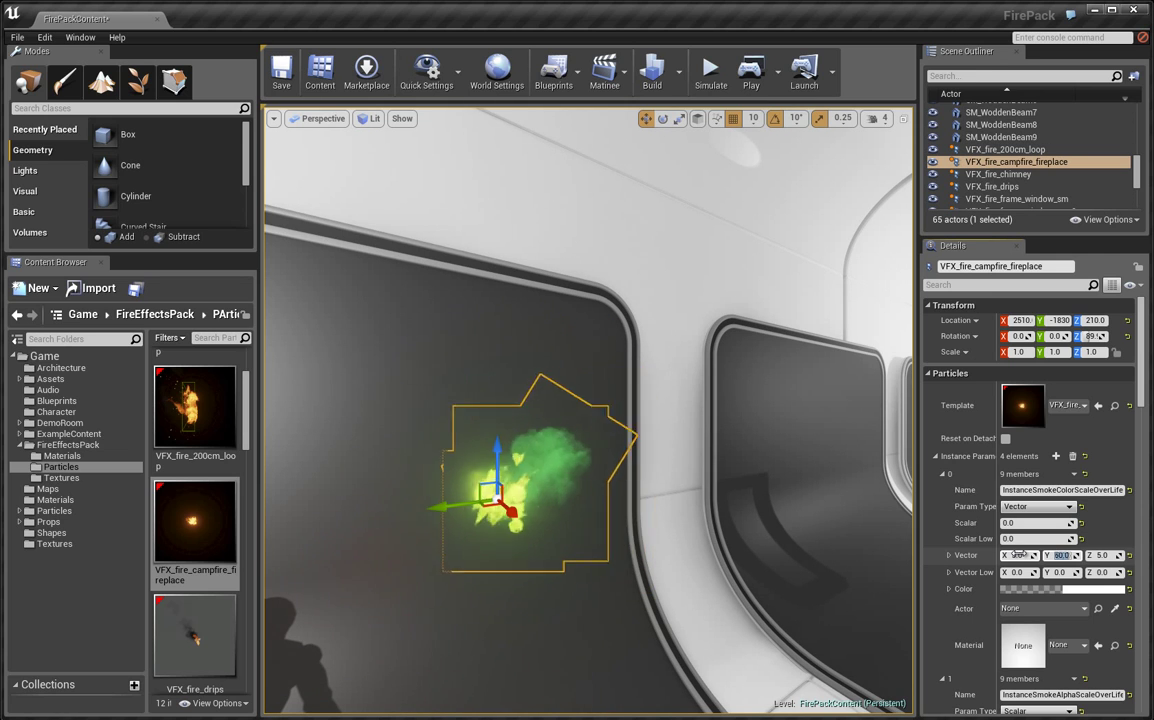
pyautogui.moveTo(572, 581); pyautogui.dragTo(479, 606, button='right')
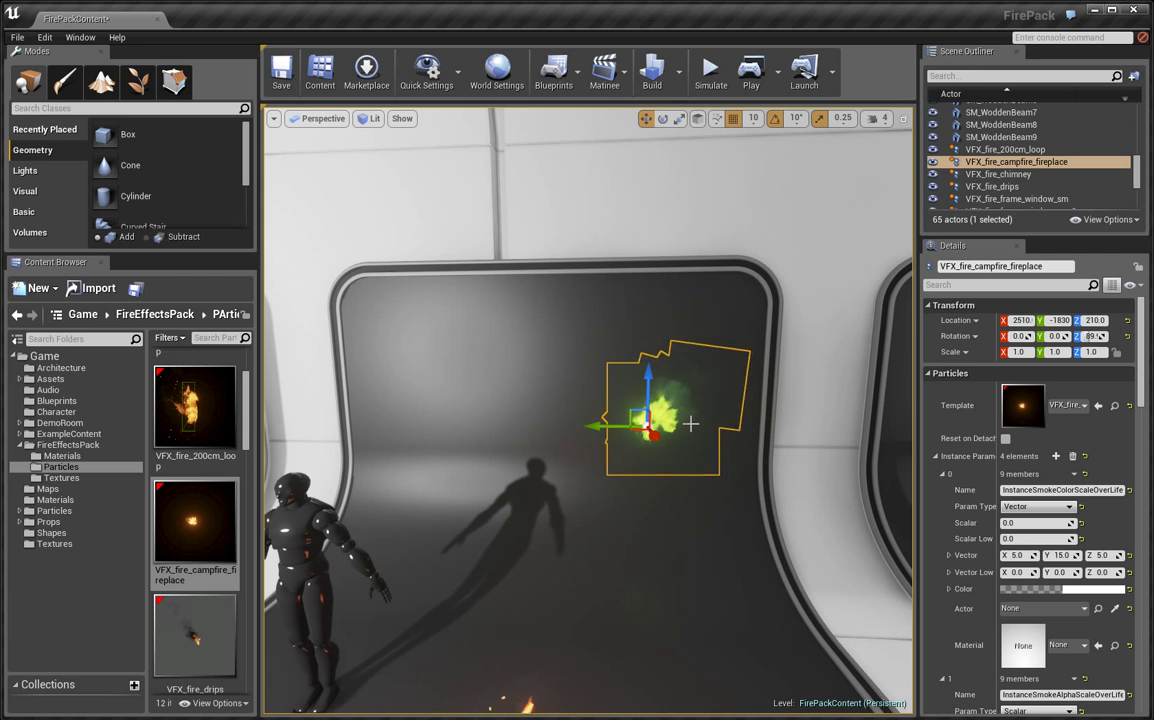
pyautogui.moveTo(668, 536)
pyautogui.mouseDown(button='right')
pyautogui.moveTo(659, 543)
pyautogui.moveTo(673, 545)
pyautogui.mouseUp(button='right')
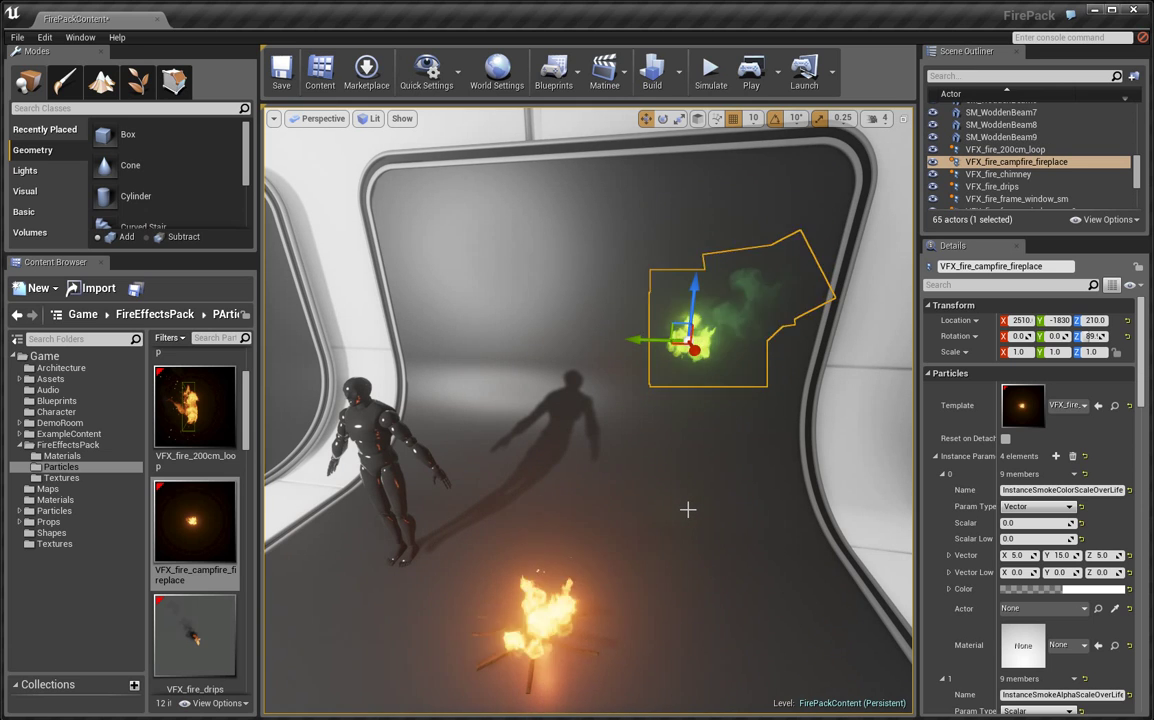